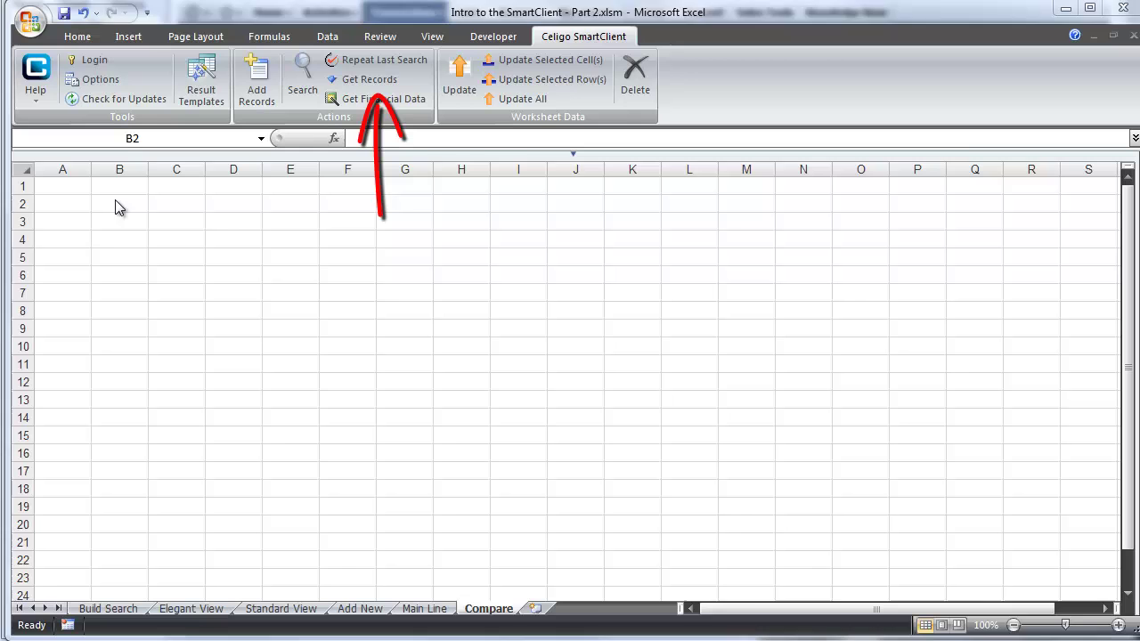
Get the record with internal ID 368 at cell B2 using the Standard Sales Orders template
{"action": "left_click", "coordinate": [379, 79]}
{"action": "type", "text": "36"}
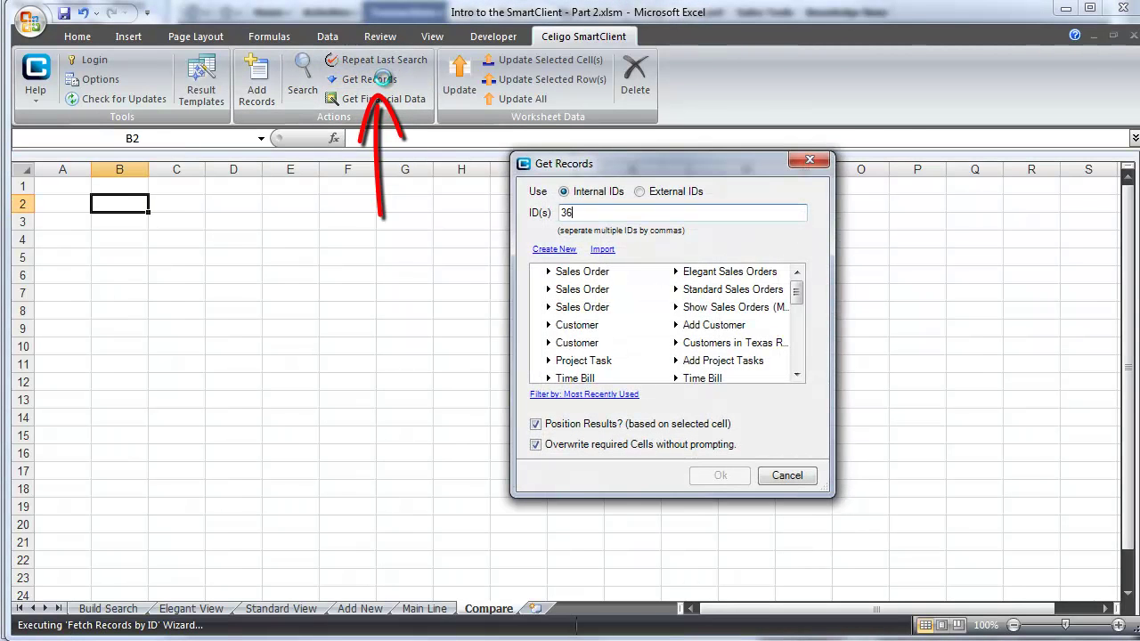
{"action": "type", "text": "8"}
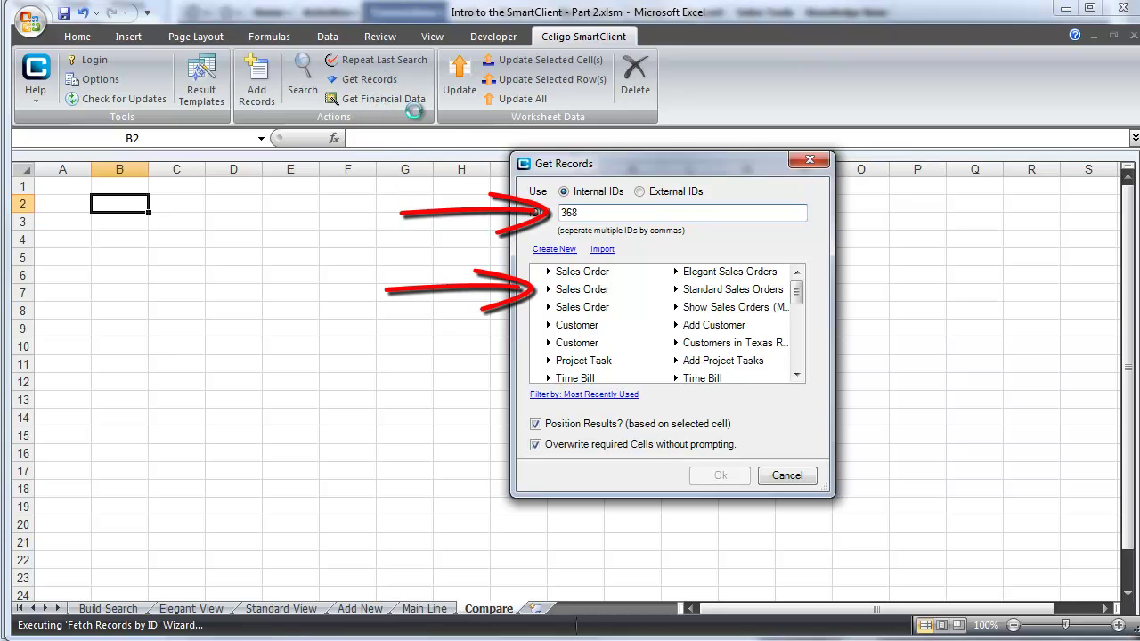
{"action": "left_click", "coordinate": [539, 290]}
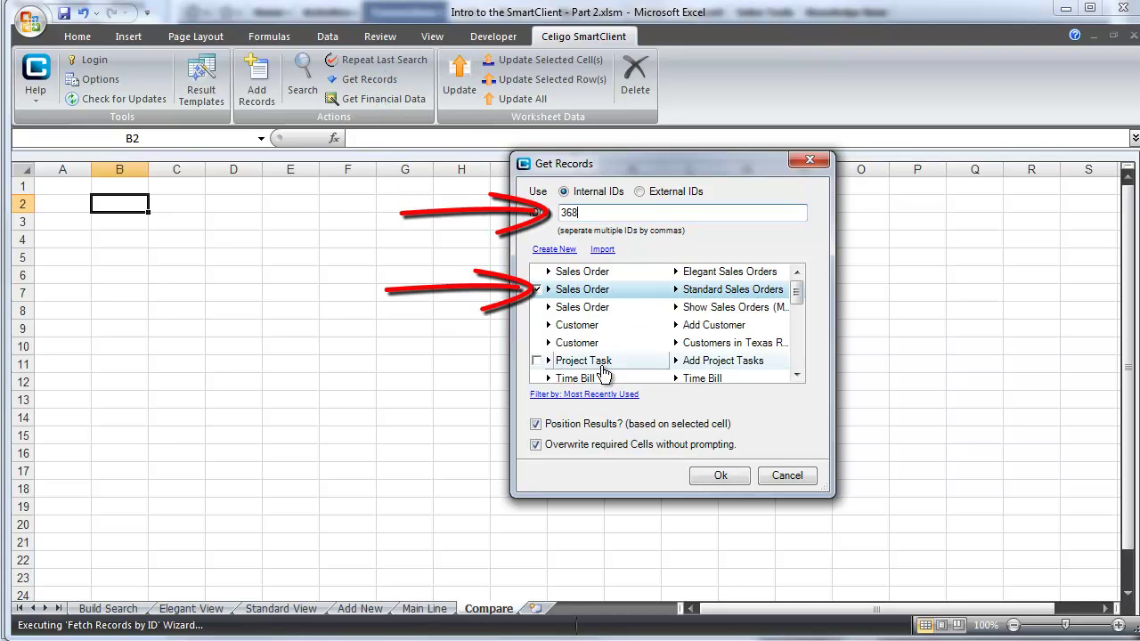
{"action": "left_click", "coordinate": [722, 476]}
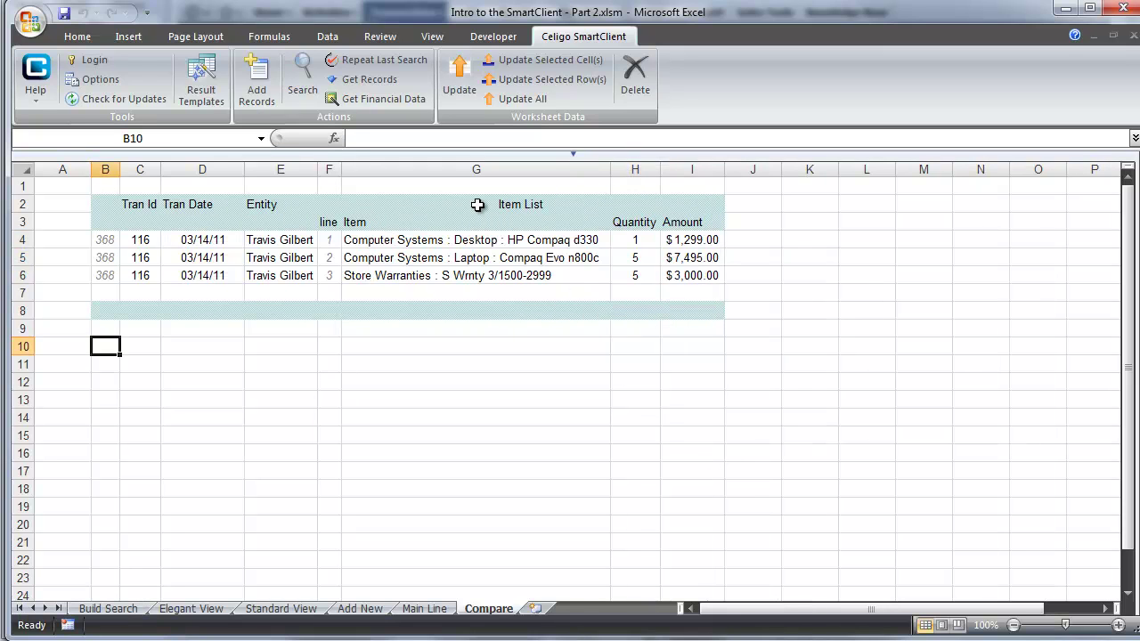
Get record 368 again at cell B10 using the Elegant Sales Orders template
{"action": "left_click", "coordinate": [383, 80]}
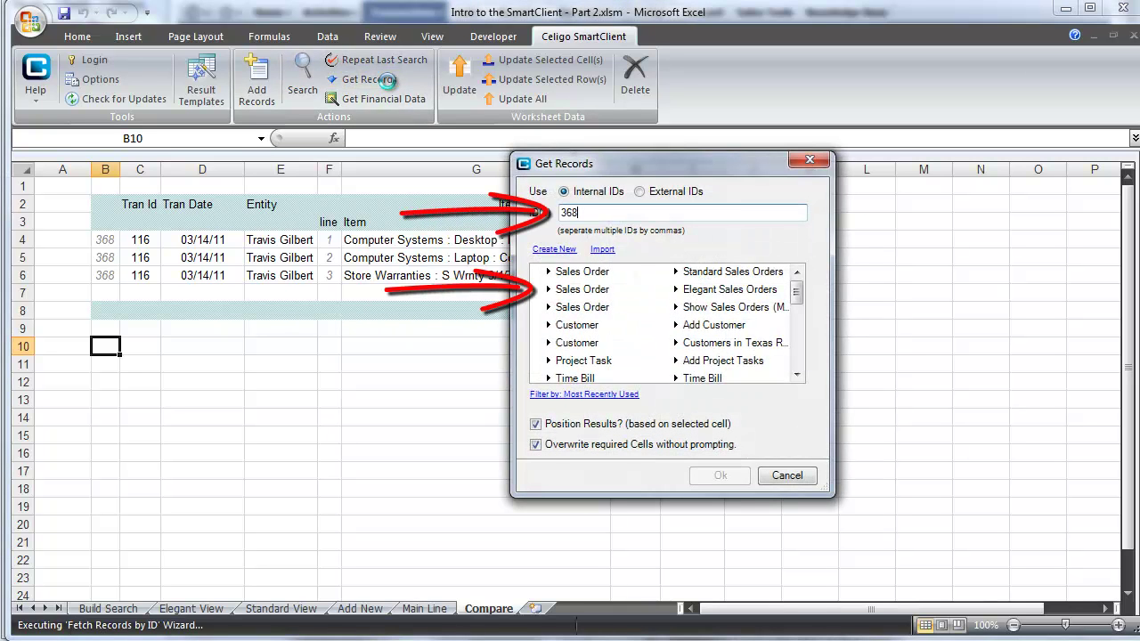
{"action": "left_click", "coordinate": [539, 290]}
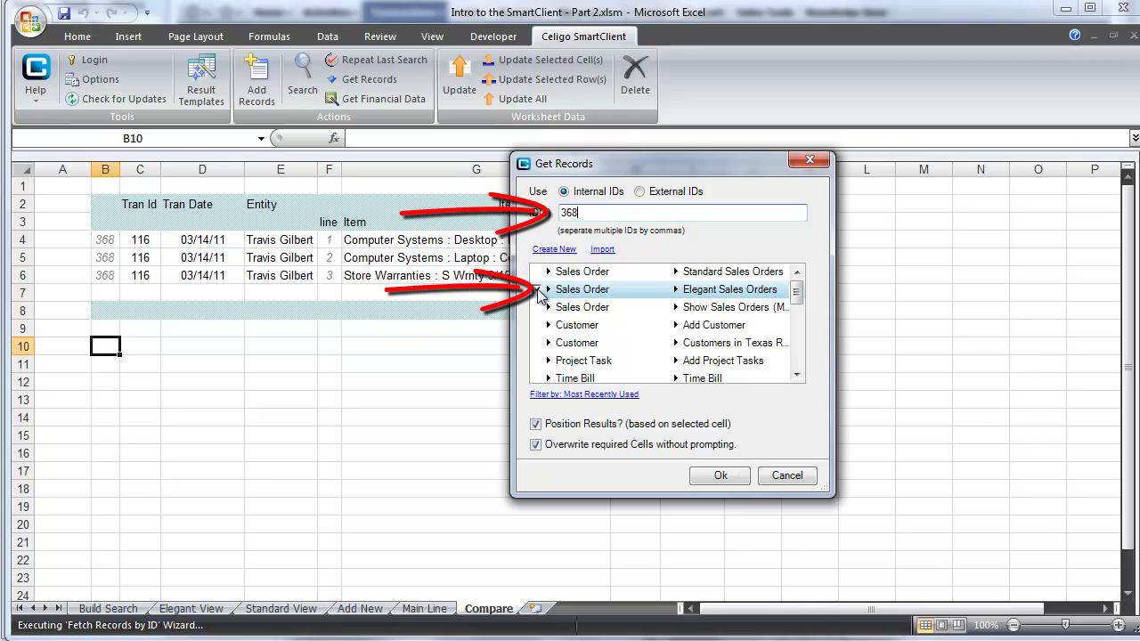
{"action": "left_click", "coordinate": [720, 476]}
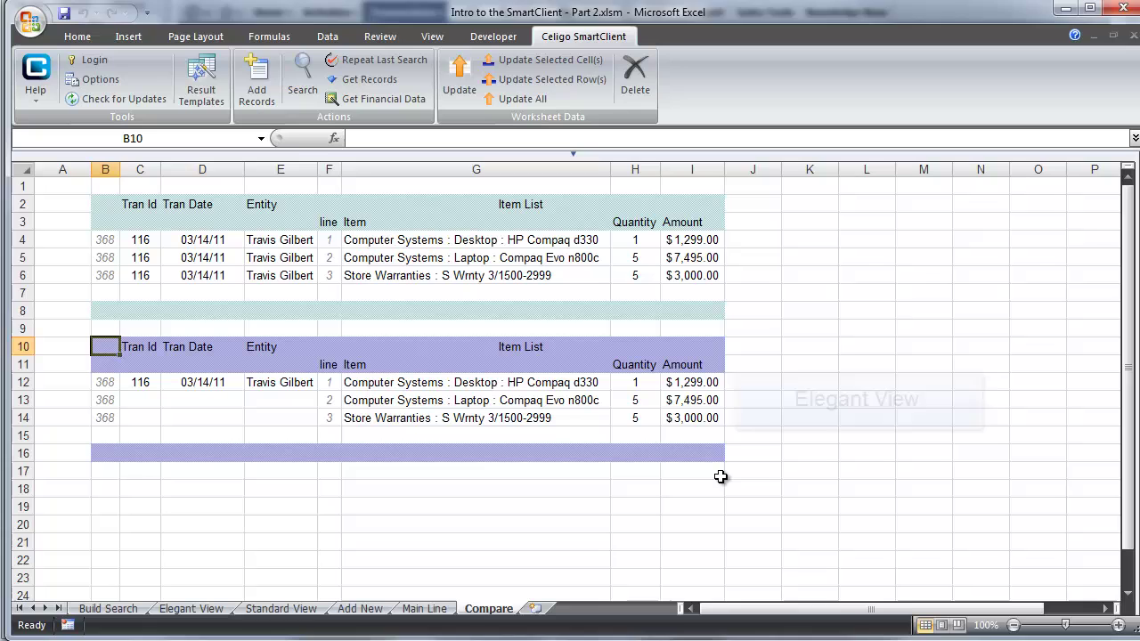
Open the Elegant Sales Orders result template for editing and shrink and move the designer clear of the table at B10
{"action": "left_click", "coordinate": [103, 344]}
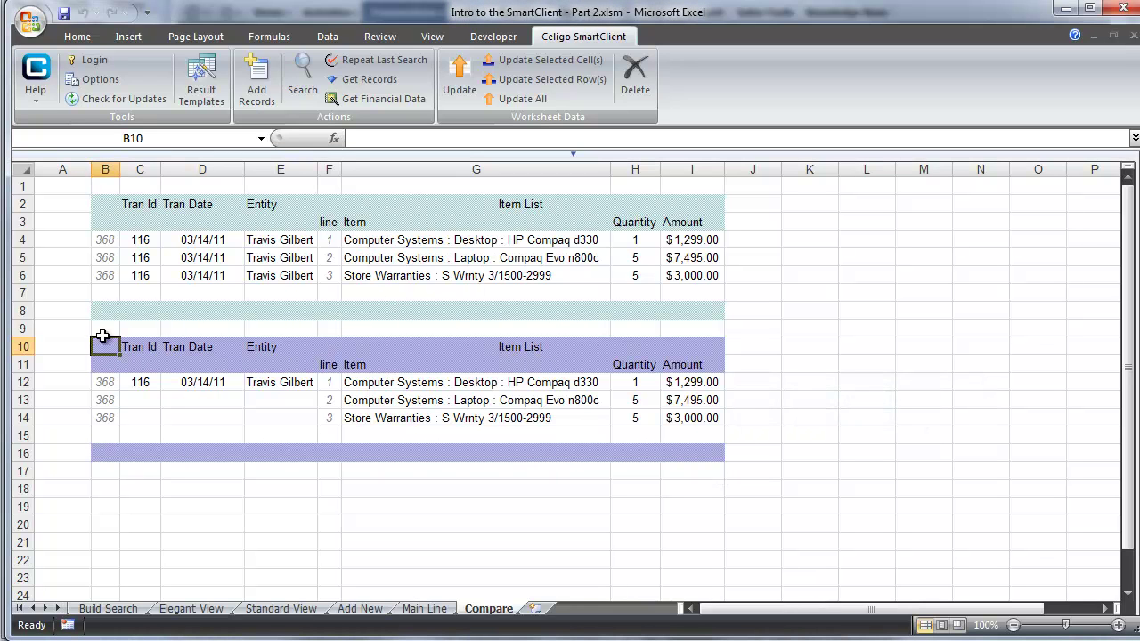
{"action": "left_click", "coordinate": [198, 101]}
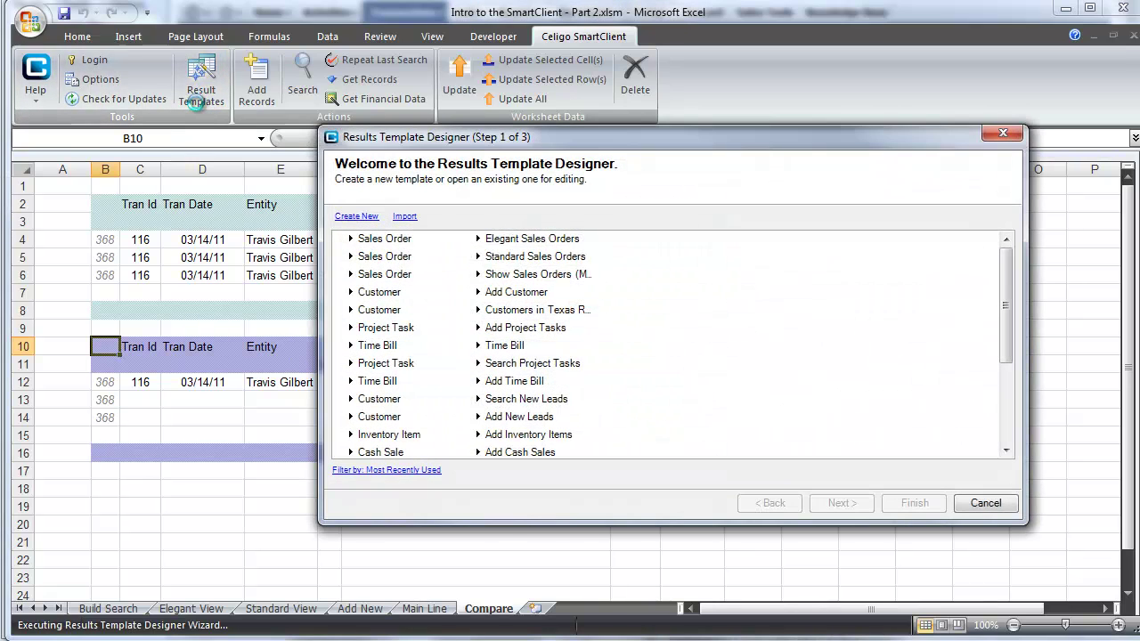
{"action": "left_click", "coordinate": [523, 240]}
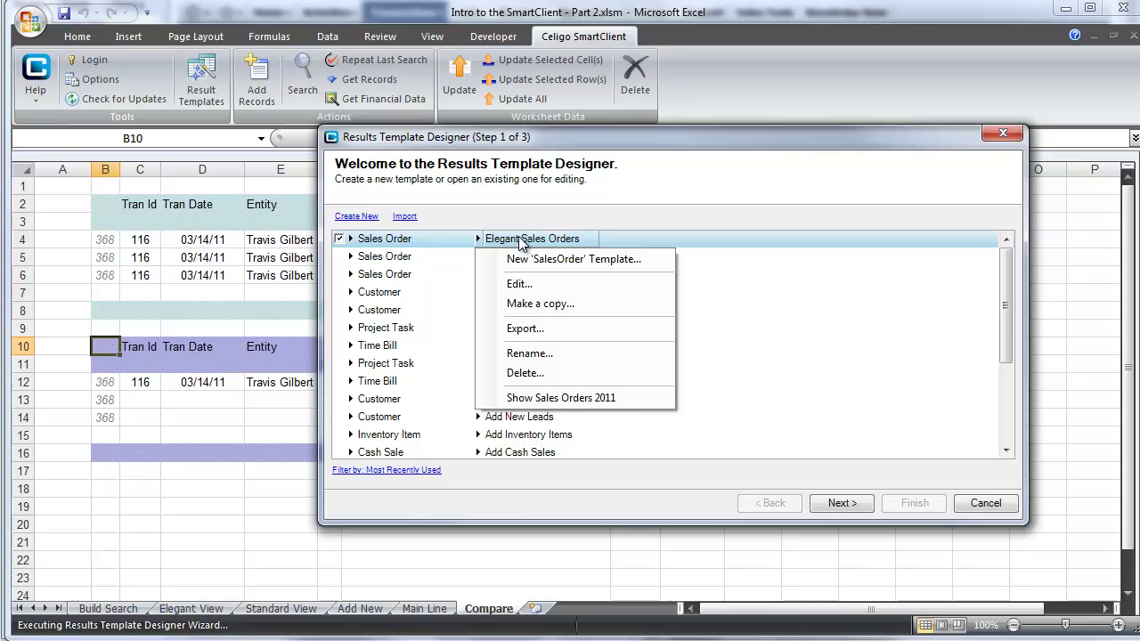
{"action": "left_click", "coordinate": [563, 285]}
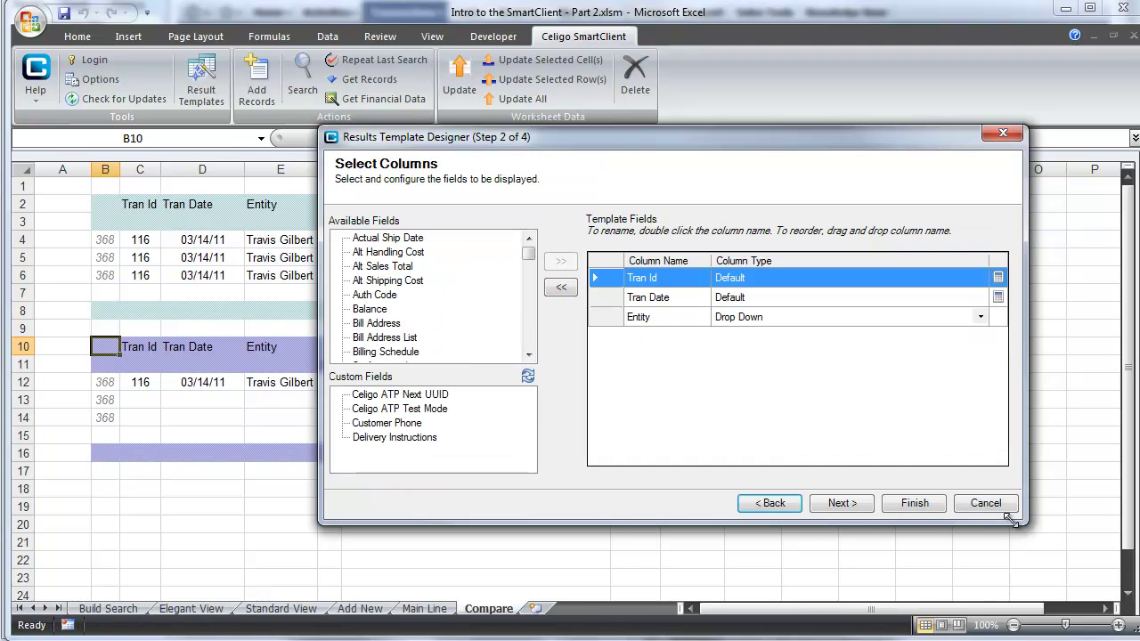
{"action": "left_click_drag", "start_coordinate": [1011, 520], "coordinate": [994, 420]}
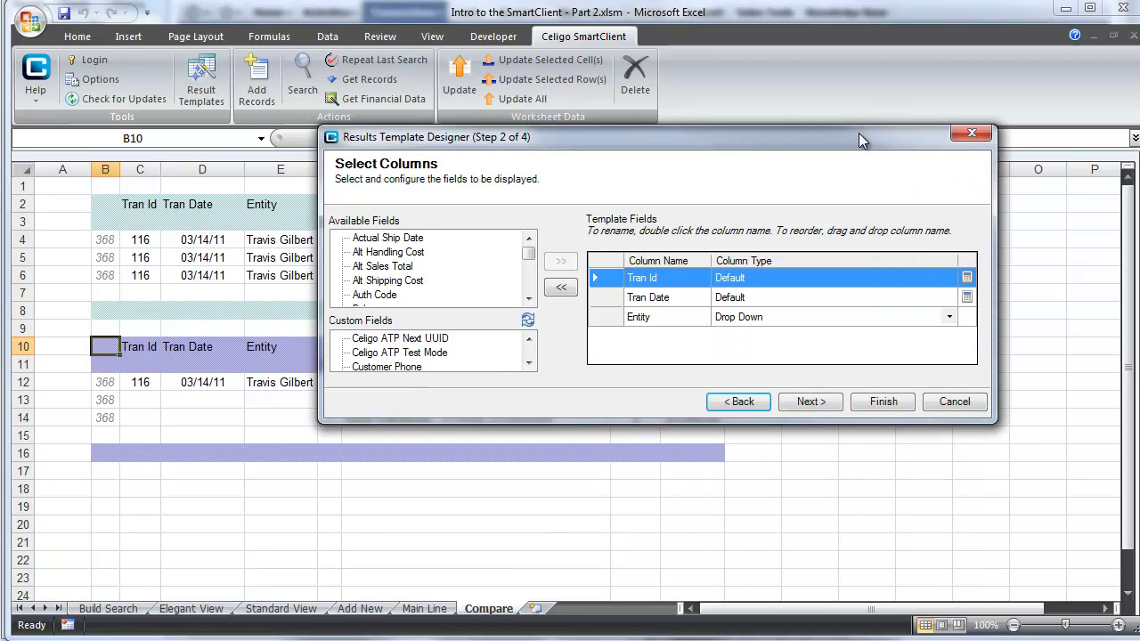
{"action": "left_click_drag", "start_coordinate": [859, 133], "coordinate": [746, 27]}
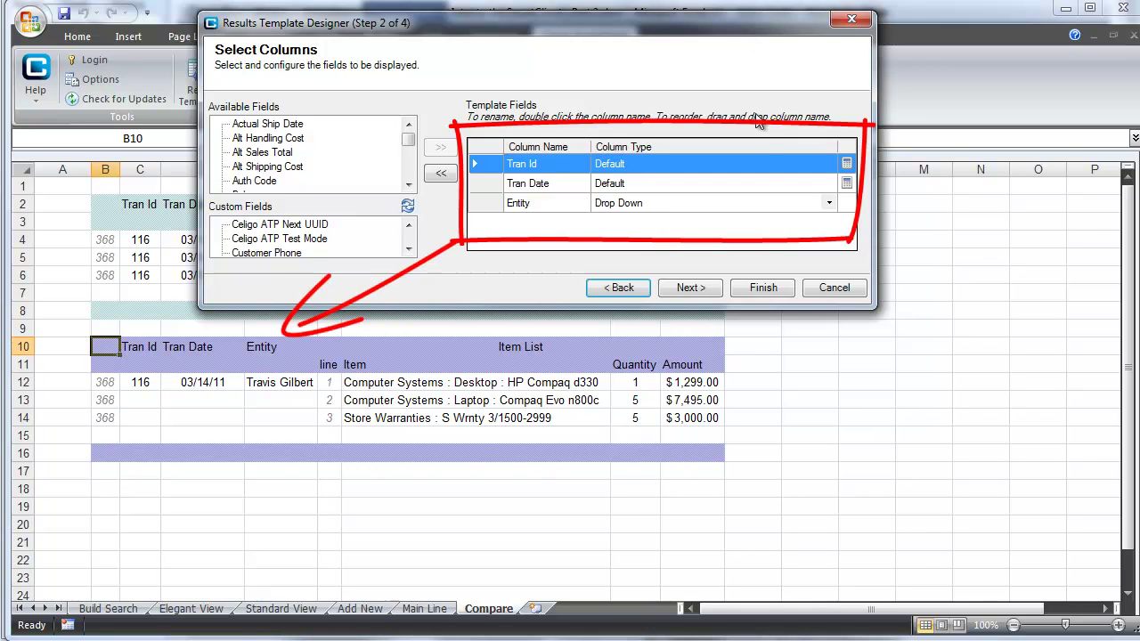
Go to the template's sub-list selection, mark it as not requiring a sub-list, and reselect Item List
{"action": "left_click", "coordinate": [711, 289]}
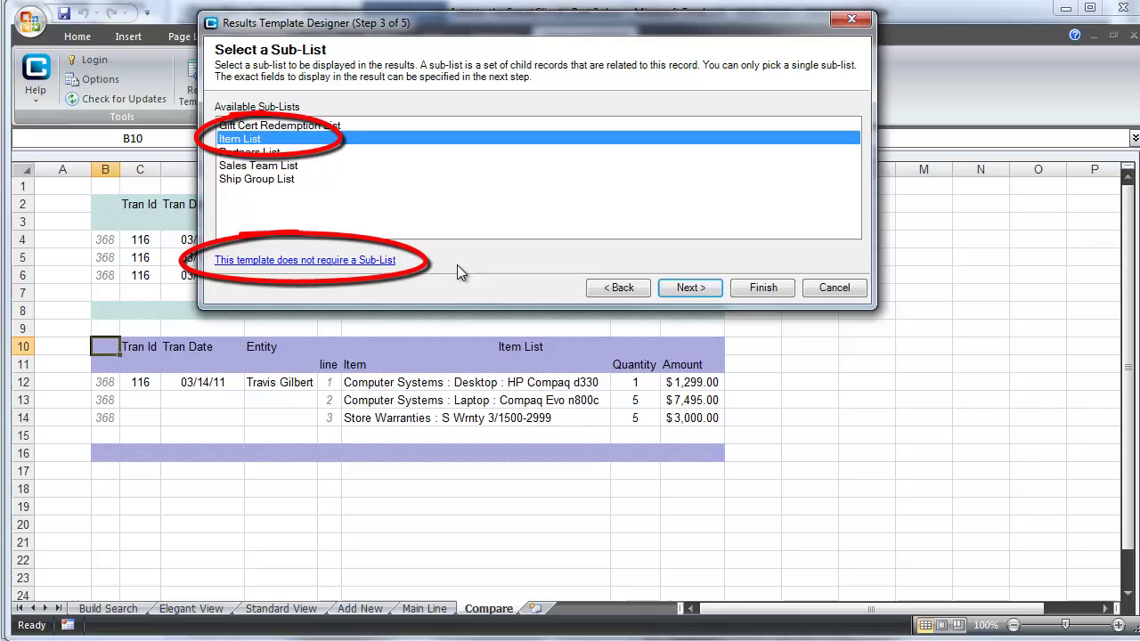
{"action": "left_click", "coordinate": [385, 261]}
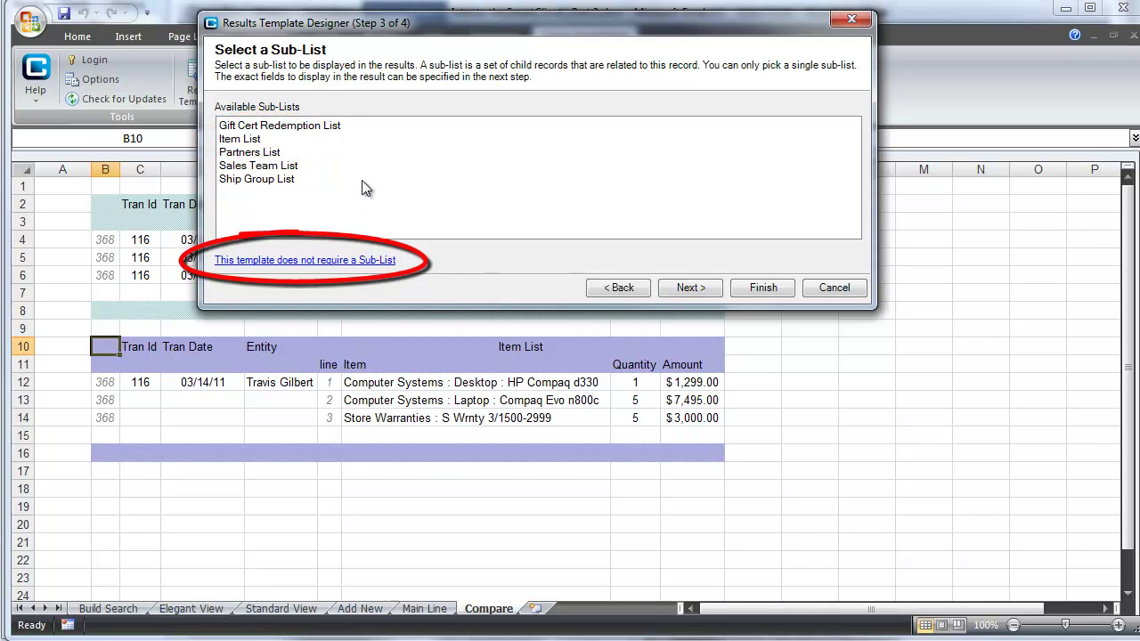
{"action": "left_click", "coordinate": [354, 139]}
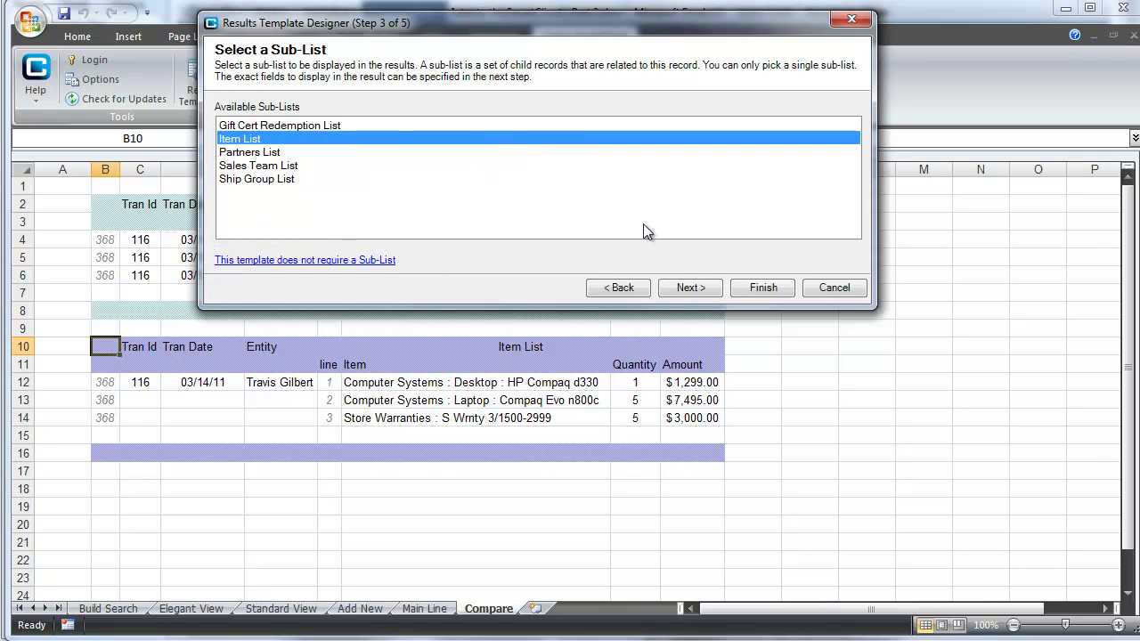
Switch the Item List sub-list's results layout to Standard and back to Elegant, and enlarge the designer
{"action": "left_click", "coordinate": [688, 287]}
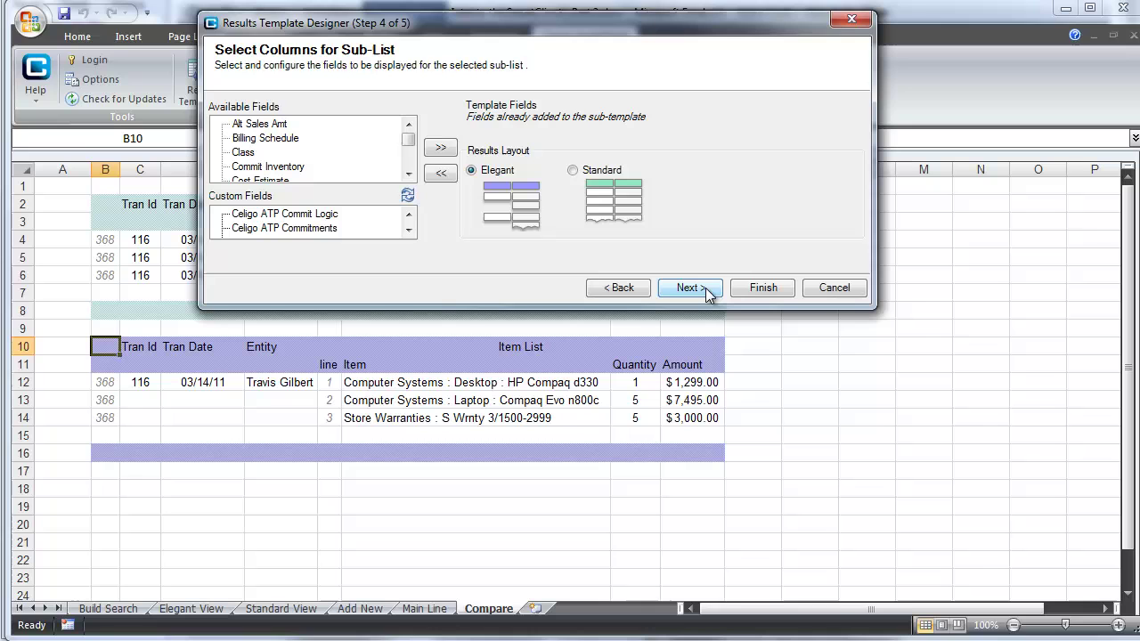
{"action": "left_click", "coordinate": [575, 172]}
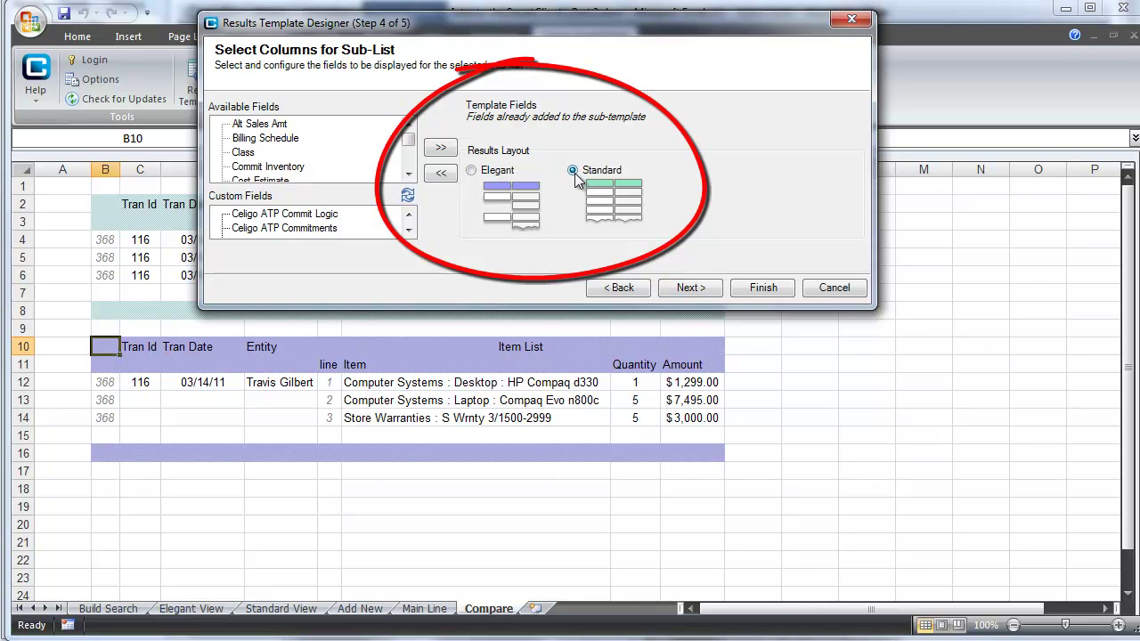
{"action": "left_click", "coordinate": [478, 178]}
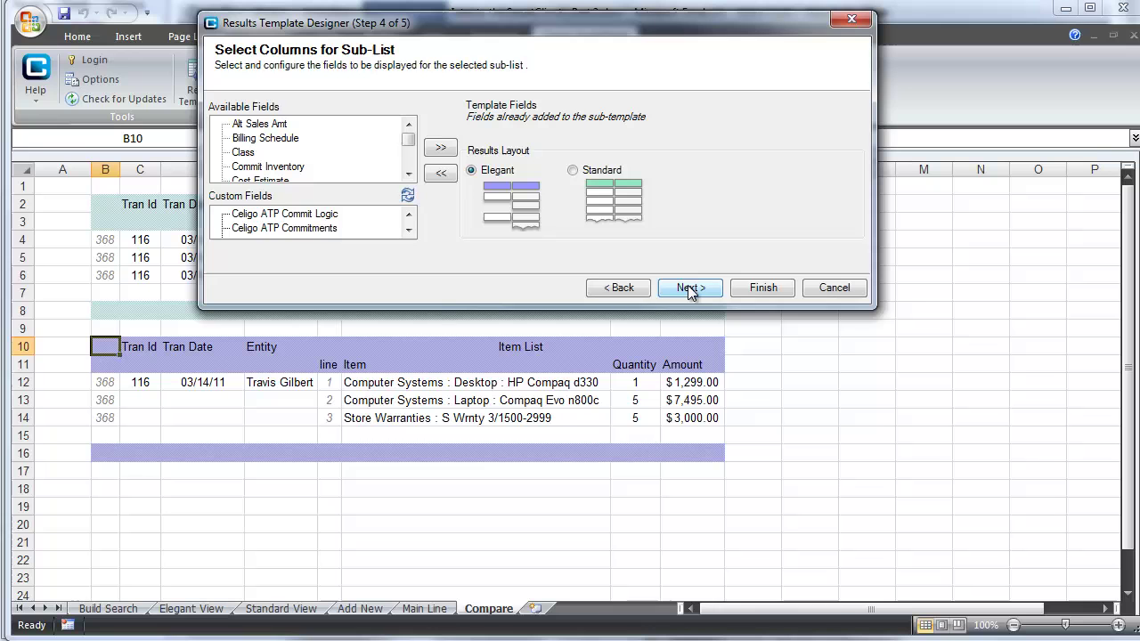
{"action": "left_click_drag", "start_coordinate": [694, 308], "coordinate": [705, 441]}
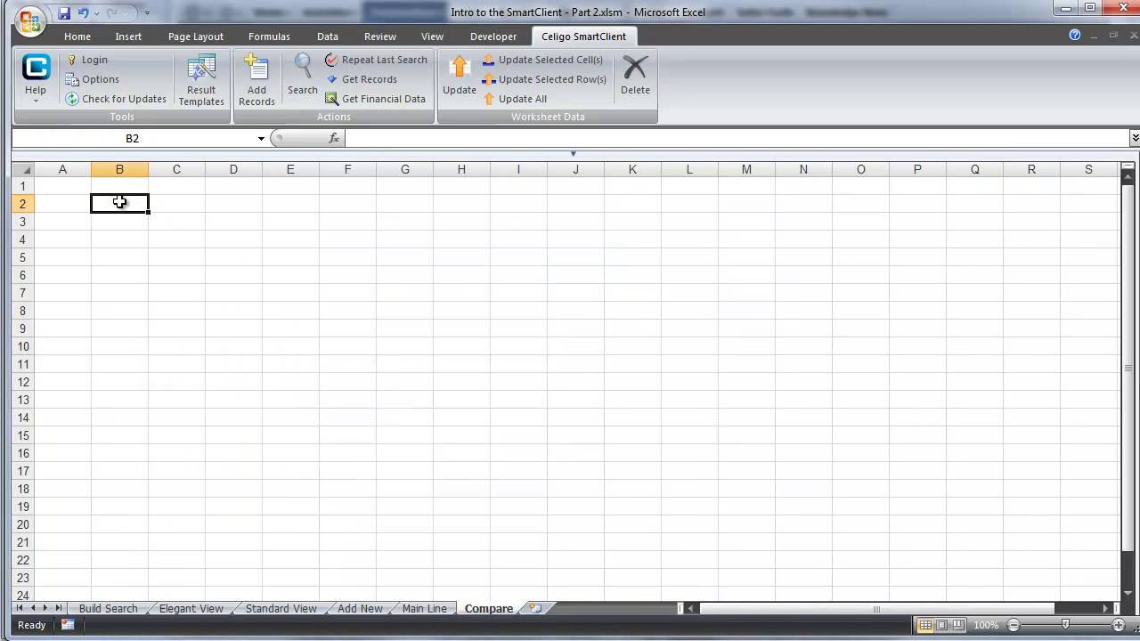
Generate an add-records table at cell B2 from the Elegant Sales Orders template with 5 initial rows
{"action": "left_click", "coordinate": [270, 98]}
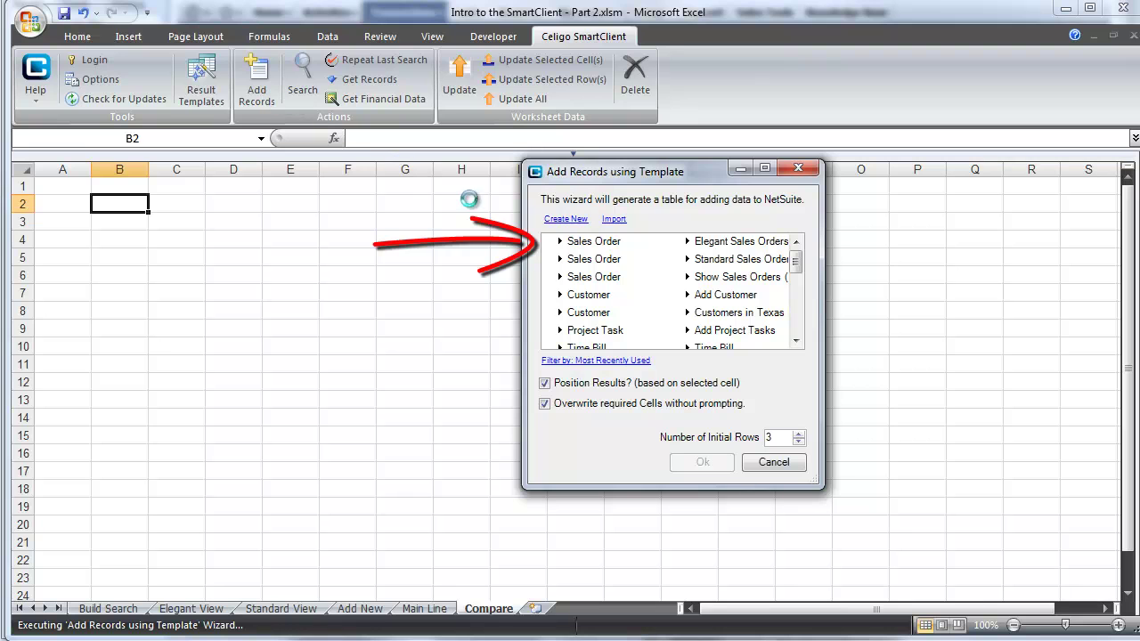
{"action": "left_click", "coordinate": [548, 242]}
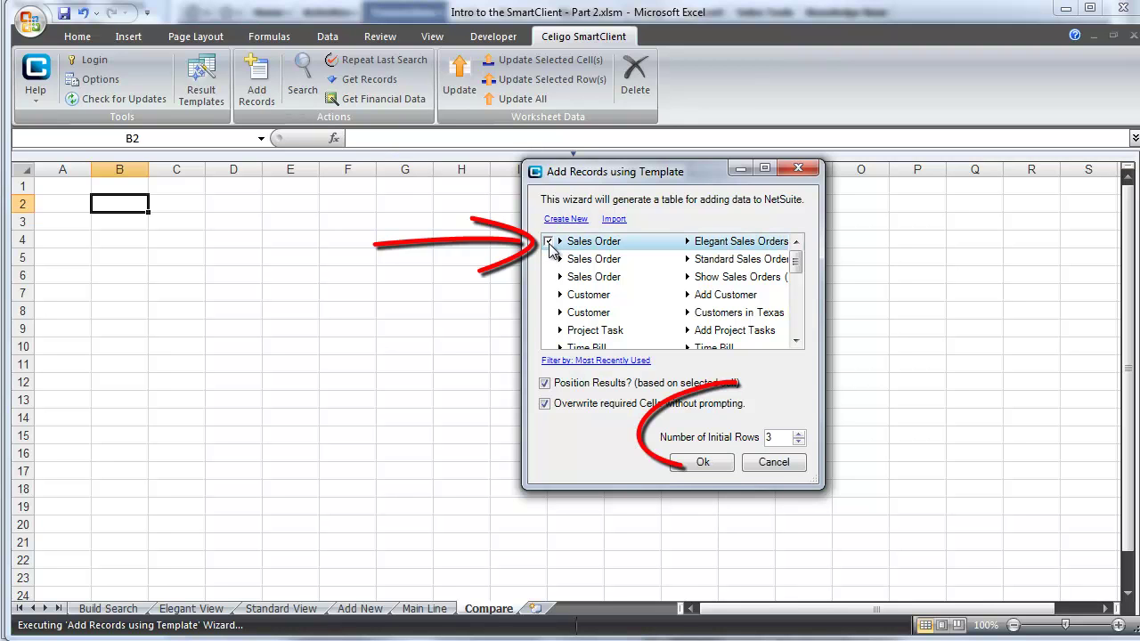
{"action": "left_click", "coordinate": [799, 435]}
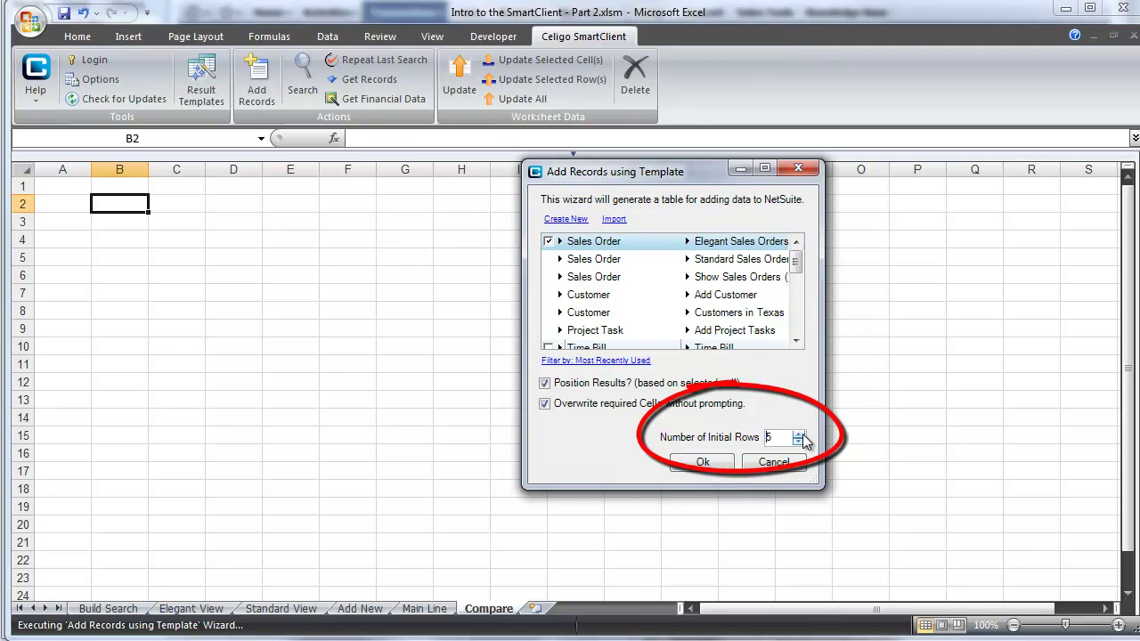
{"action": "left_click", "coordinate": [709, 462]}
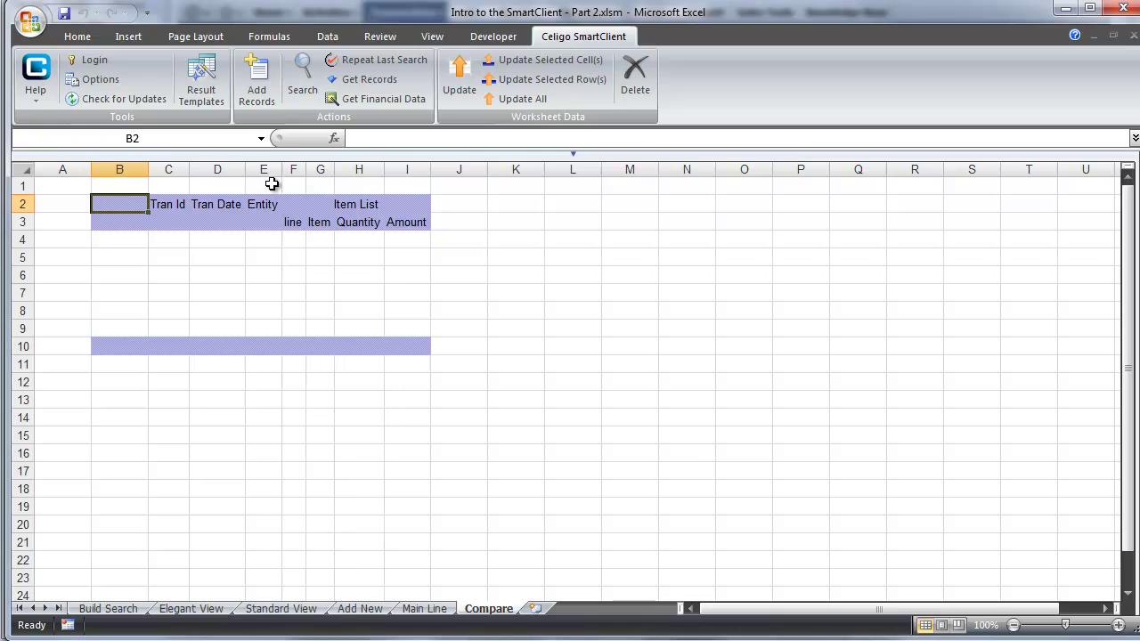
Widen the Entity and Item columns, and fill row 4 with Tran Date 7/5/2011 and Entity Ackies Inc
{"action": "left_click_drag", "start_coordinate": [283, 169], "coordinate": [466, 164]}
{"action": "left_click", "coordinate": [211, 241]}
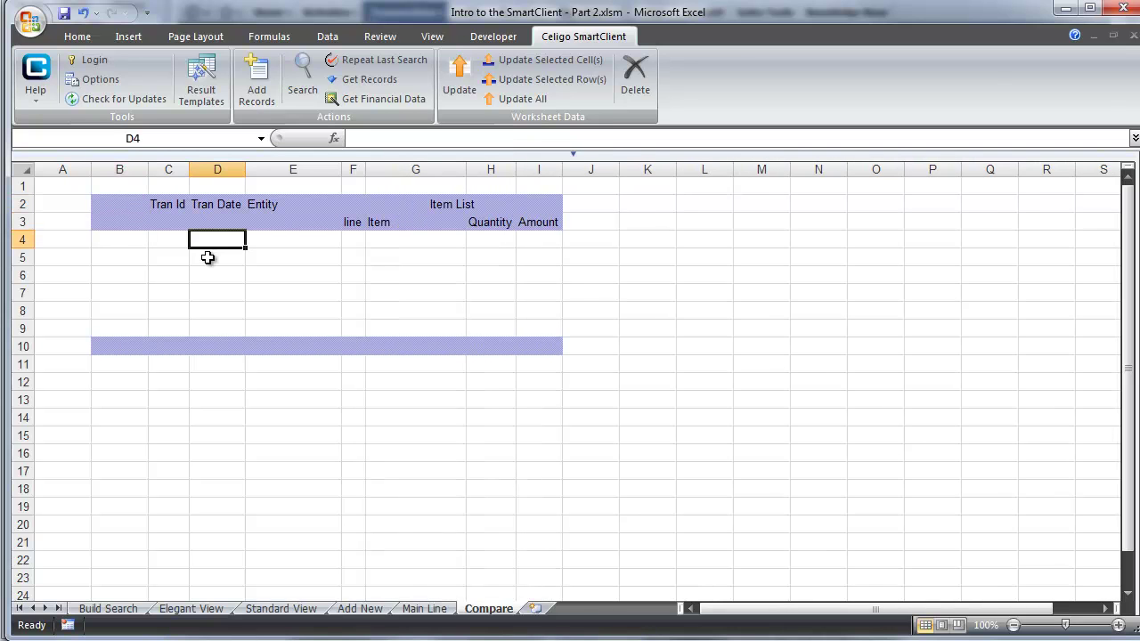
{"action": "type", "text": "7"}
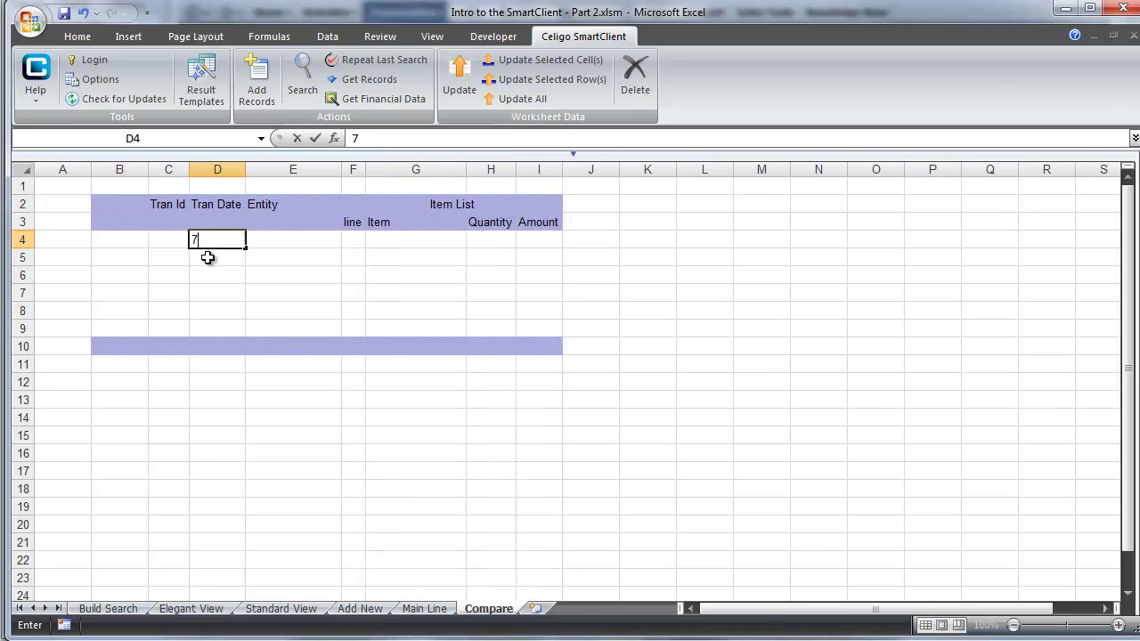
{"action": "type", "text": "/5/2011"}
{"action": "key", "text": "Tab"}
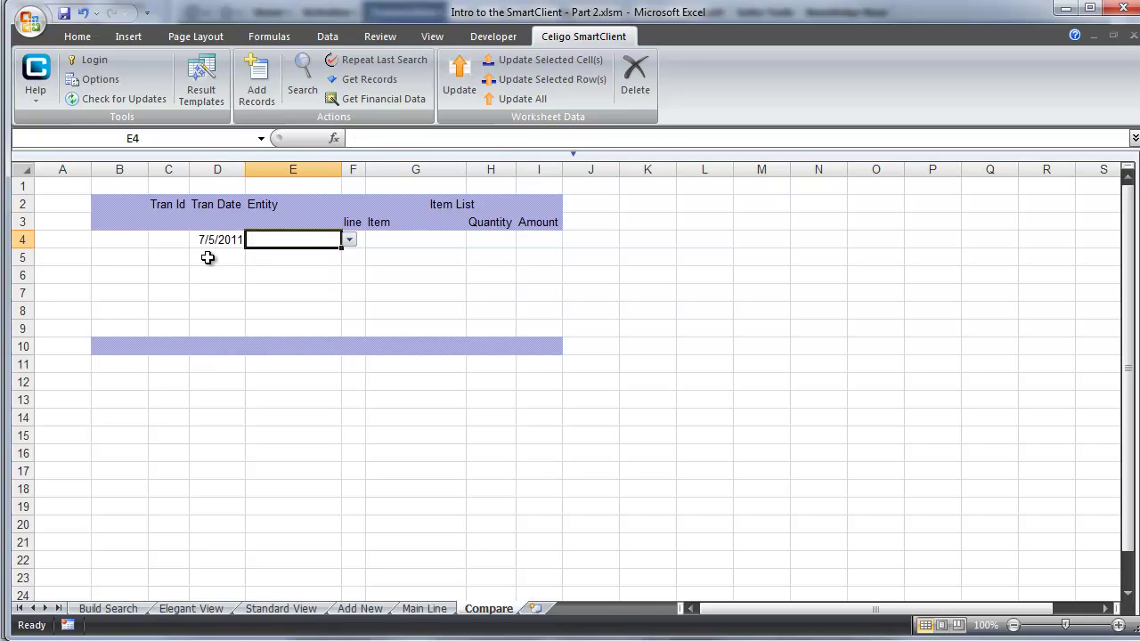
{"action": "left_click", "coordinate": [349, 240]}
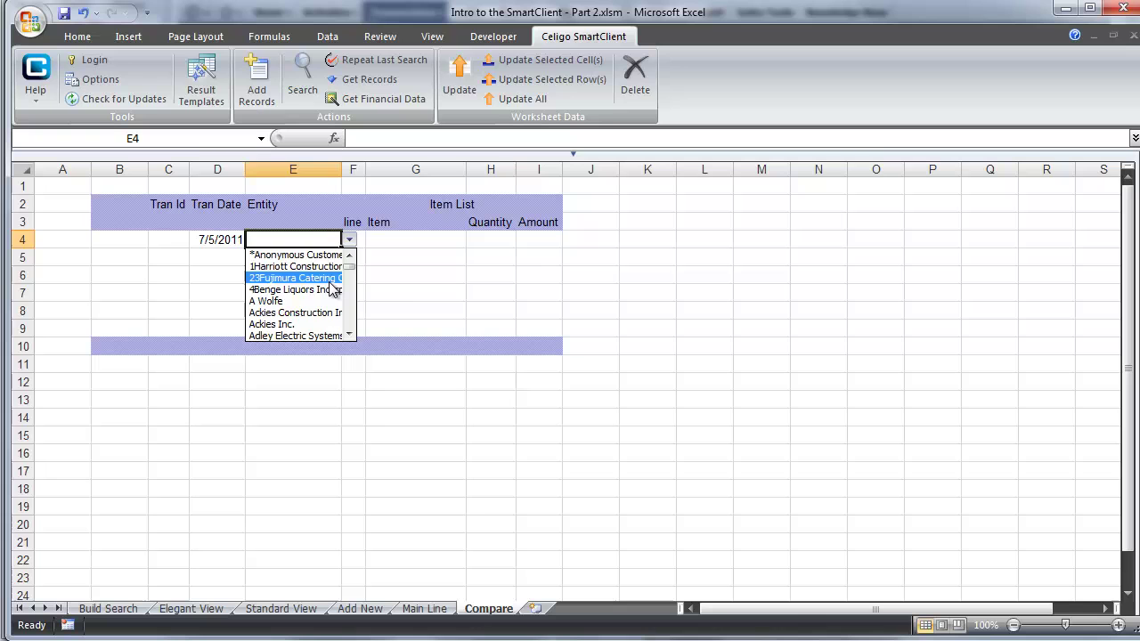
{"action": "left_click", "coordinate": [328, 326]}
Set the item in row 4 to Compaq d530 CPU with a quantity of 3
{"action": "left_click", "coordinate": [392, 249]}
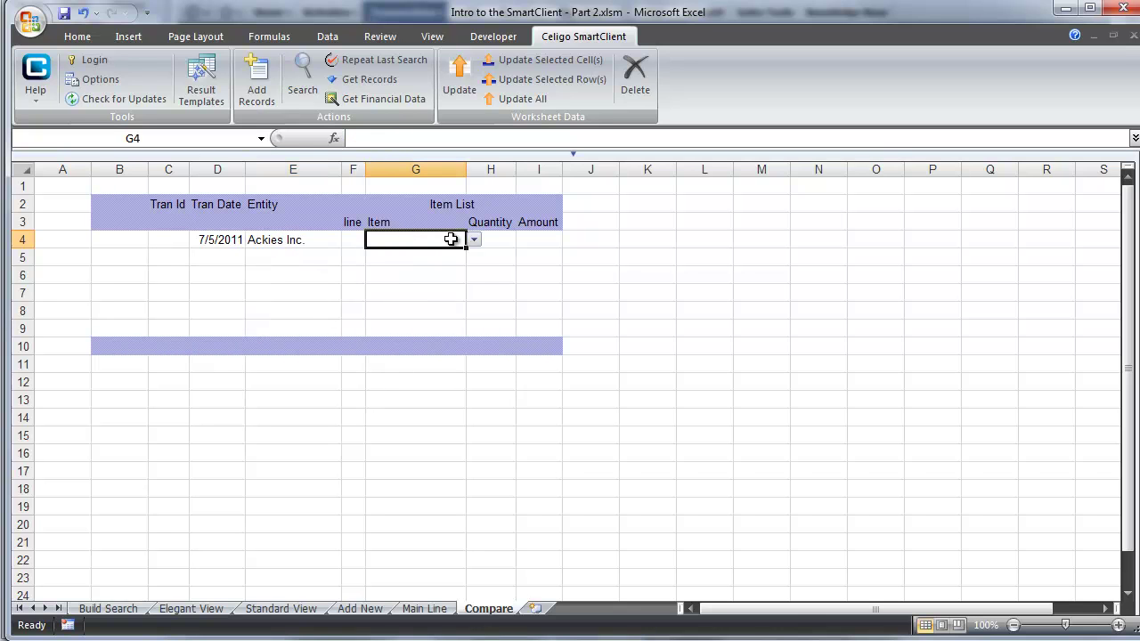
{"action": "left_click", "coordinate": [475, 243]}
{"action": "scroll", "coordinate": [477, 263], "scroll_direction": "up", "scroll_amount": 5}
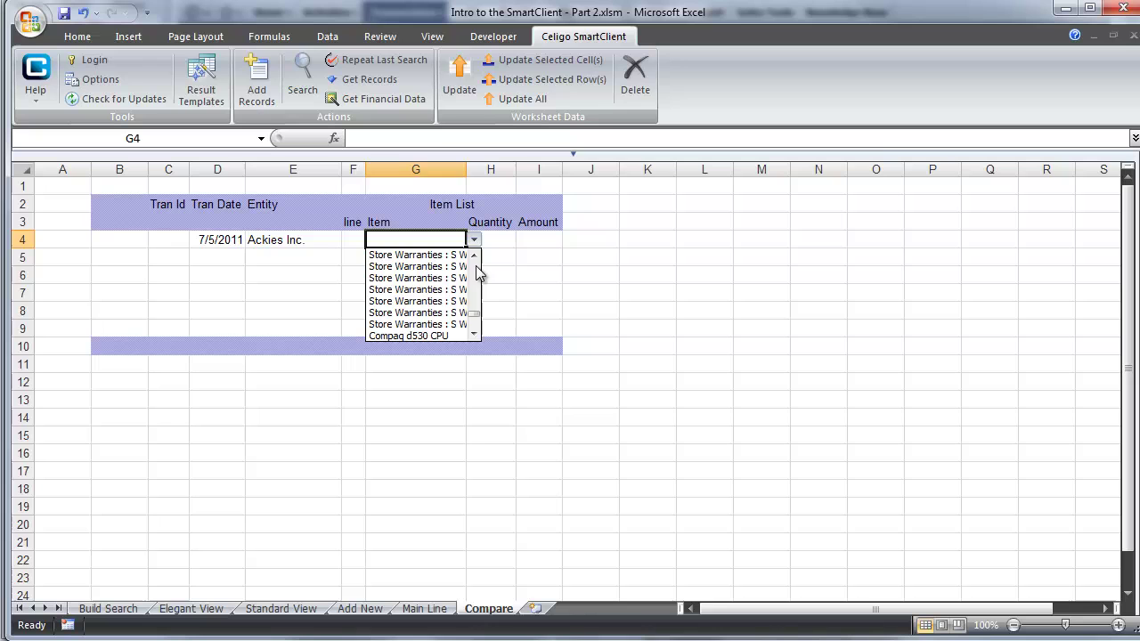
{"action": "left_click", "coordinate": [438, 338]}
{"action": "left_click", "coordinate": [500, 241]}
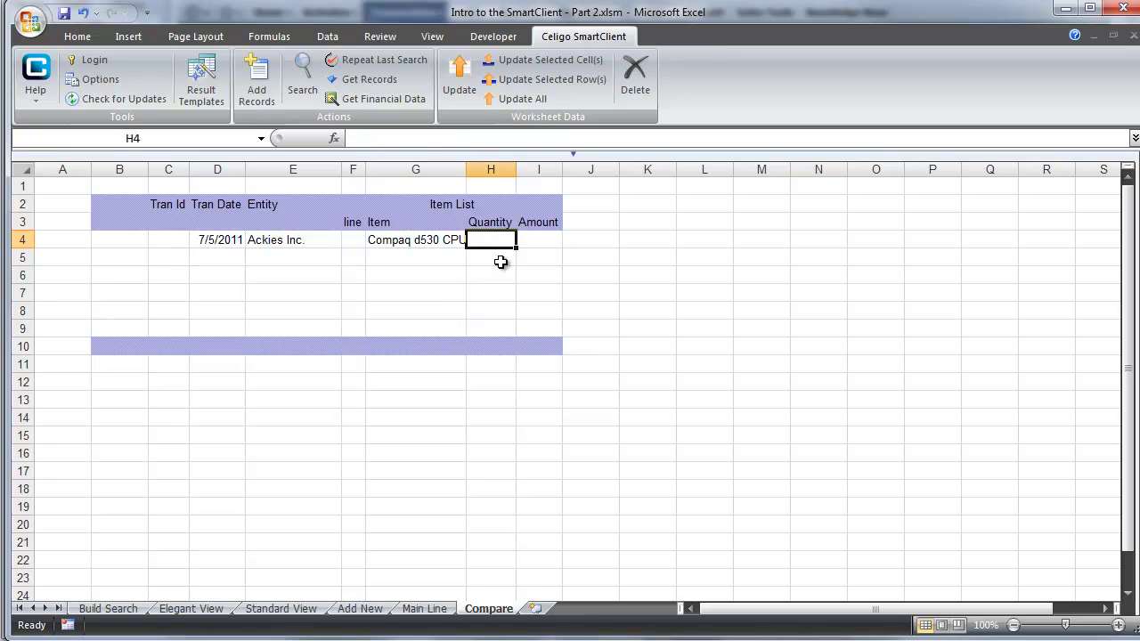
{"action": "type", "text": "3"}
{"action": "key", "text": "Return"}
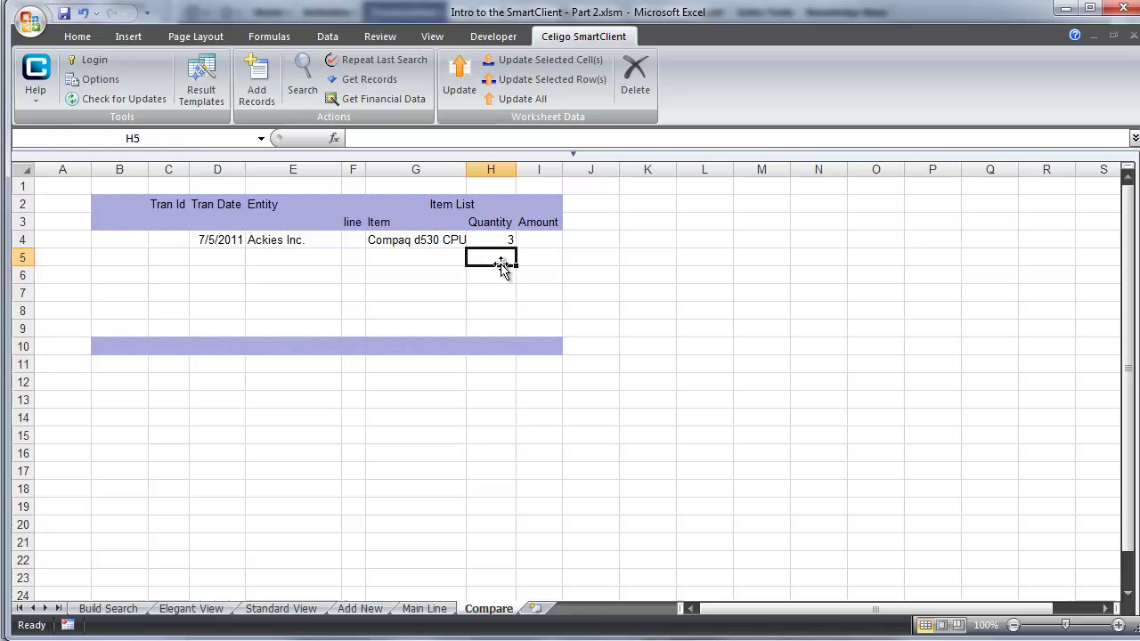
Set the item in row 5 to Peripherals : EZ DVD-RW Drive and fit the Item column's width to its contents
{"action": "left_click", "coordinate": [435, 255]}
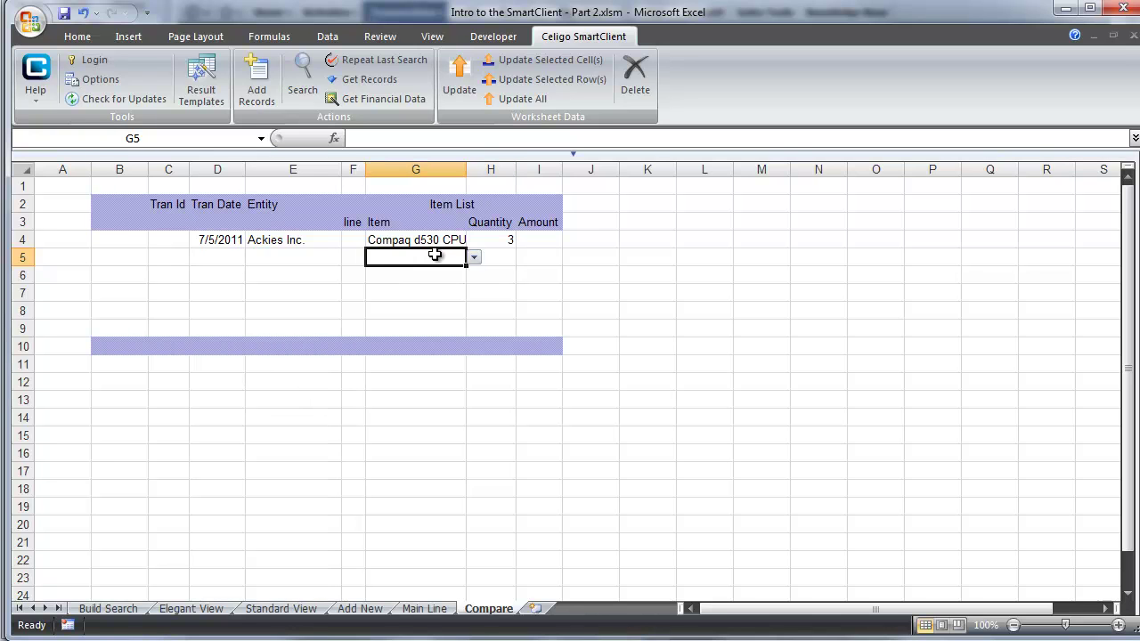
{"action": "left_click", "coordinate": [473, 258]}
{"action": "left_click_drag", "start_coordinate": [475, 341], "coordinate": [473, 308]}
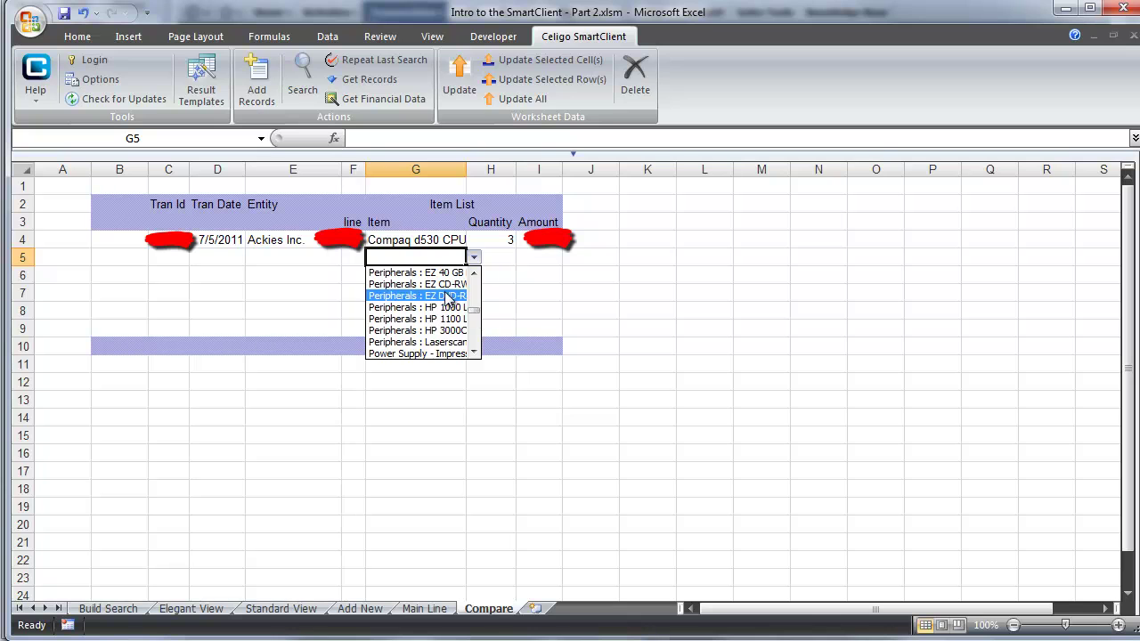
{"action": "left_click", "coordinate": [448, 297]}
{"action": "double_click", "coordinate": [466, 170]}
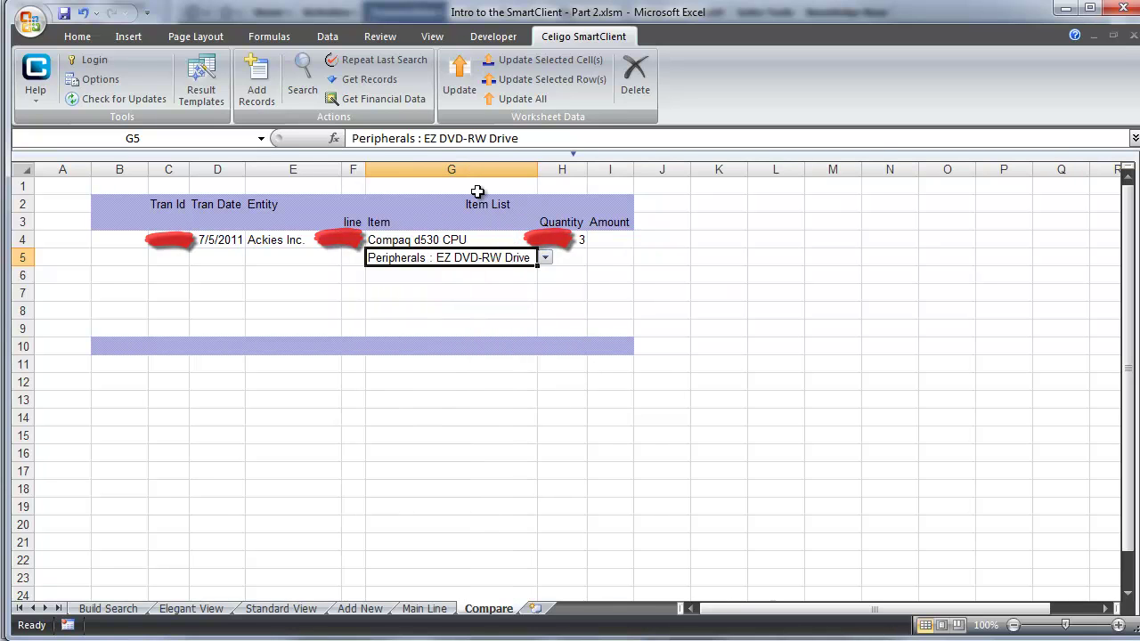
Set the quantity in row 5 to 3 for the EZ DVD-RW Drive
{"action": "left_click", "coordinate": [576, 258]}
{"action": "type", "text": "3"}
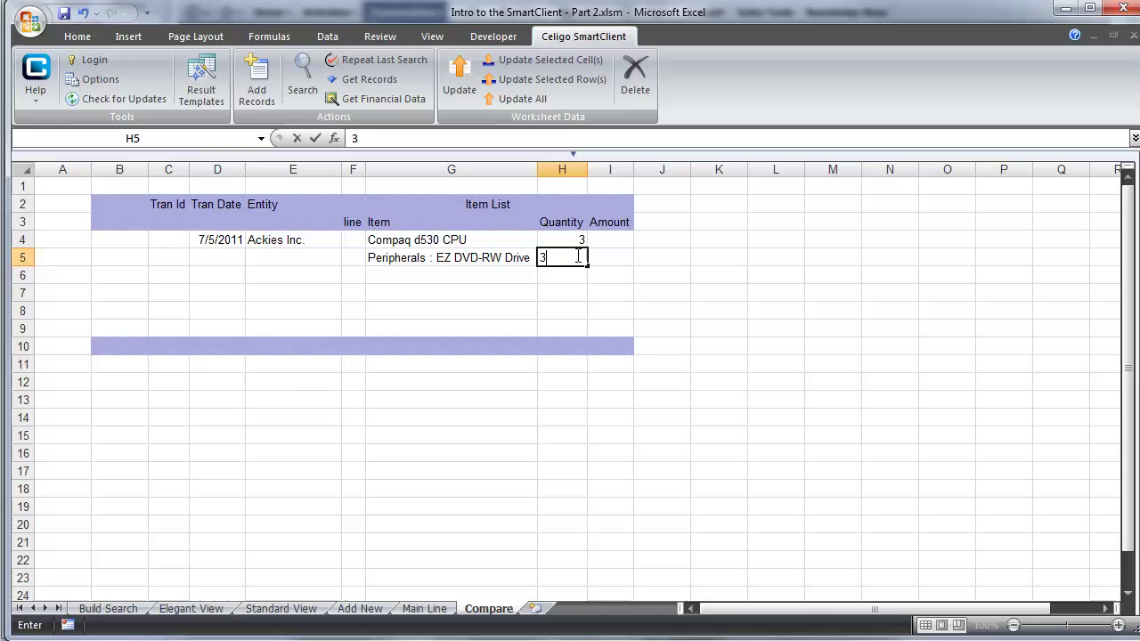
{"action": "key", "text": "Return"}
Set the item in row 6 to Monitors : HP L2025 (21") with a quantity of 5
{"action": "left_click", "coordinate": [522, 274]}
{"action": "left_click", "coordinate": [545, 276]}
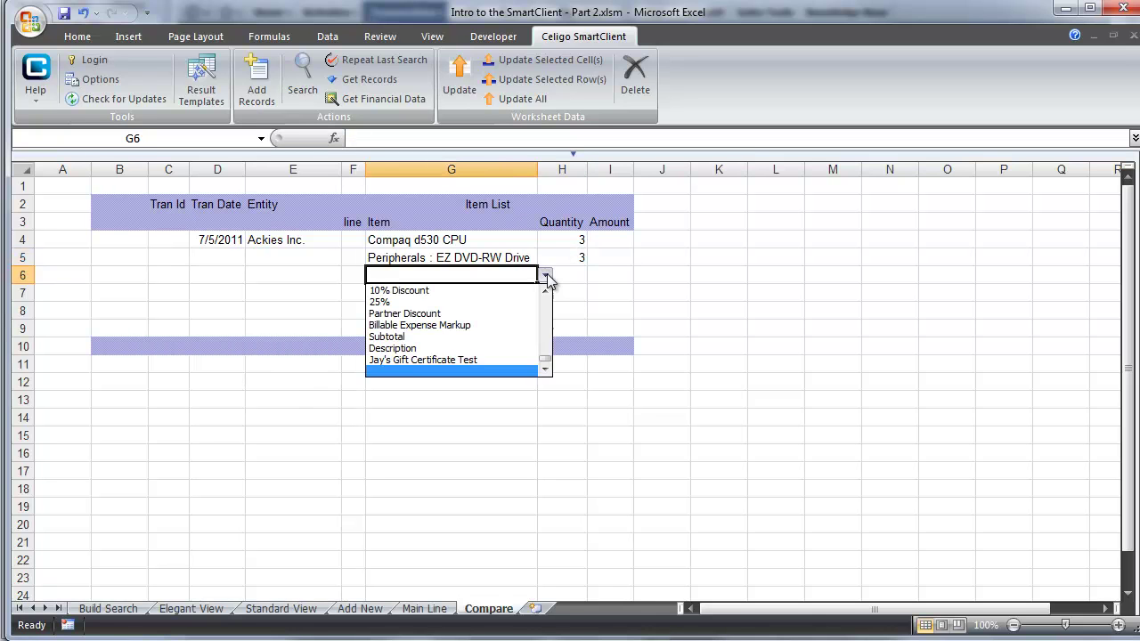
{"action": "left_click_drag", "start_coordinate": [541, 348], "coordinate": [546, 327]}
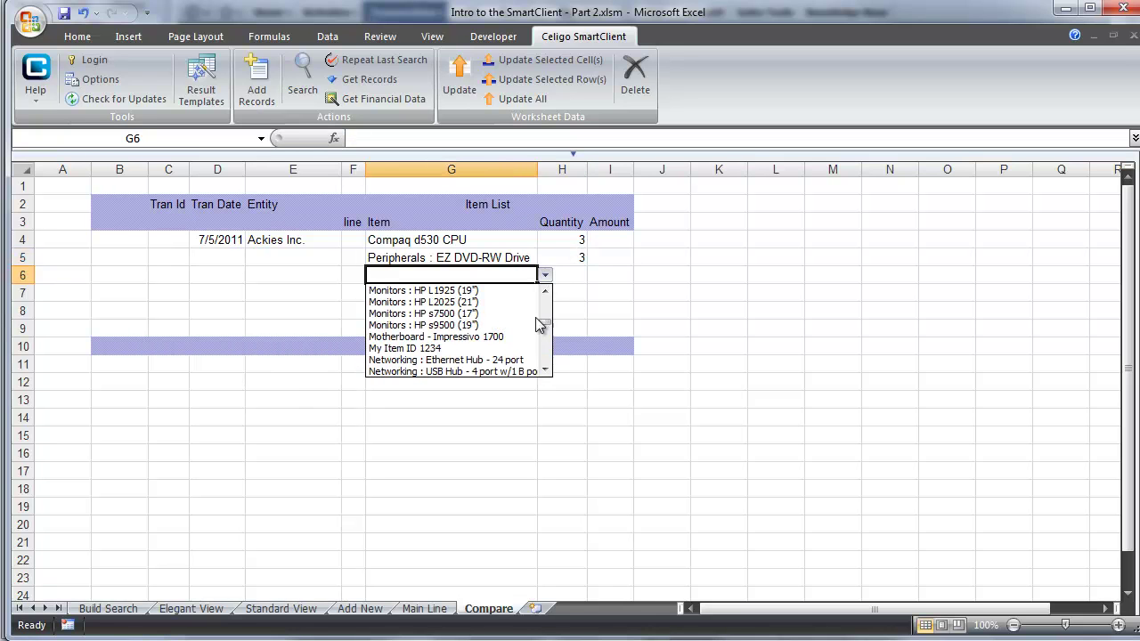
{"action": "left_click", "coordinate": [527, 302]}
{"action": "left_click", "coordinate": [571, 275]}
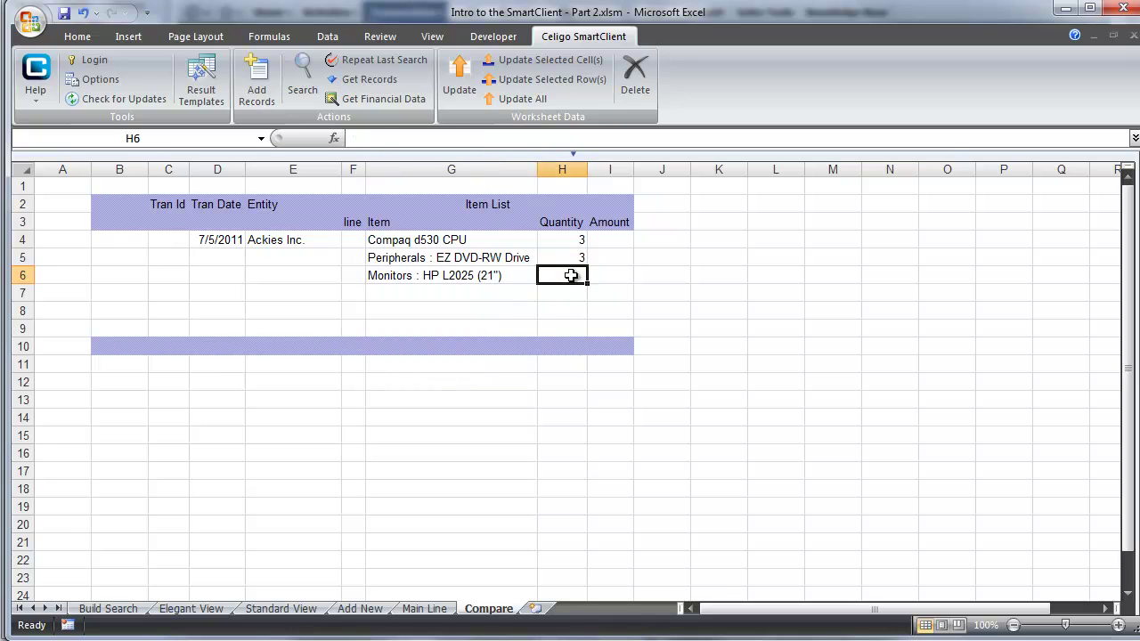
{"action": "type", "text": "5"}
{"action": "key", "text": "Return"}
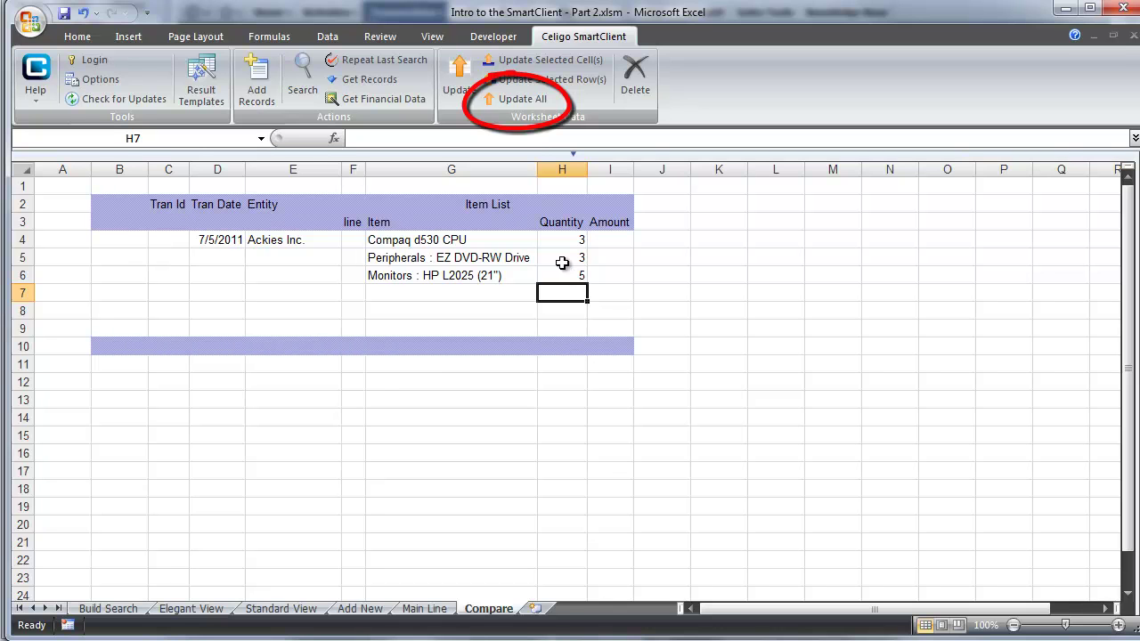
Submit all rows of the new sales order to NetSuite and refresh the results table
{"action": "left_click", "coordinate": [524, 99]}
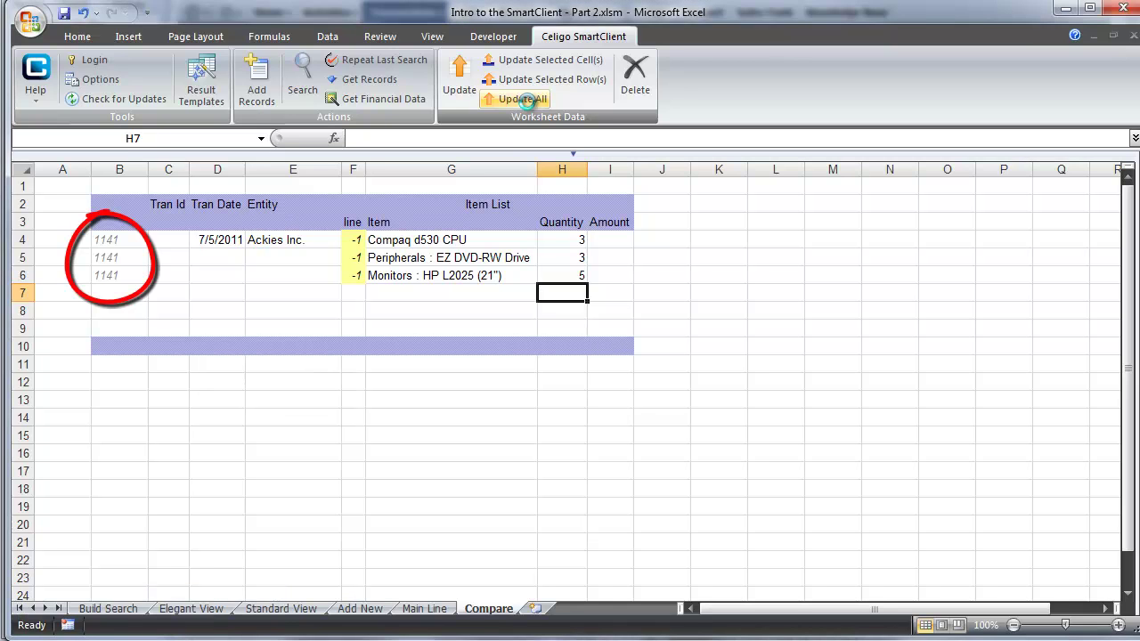
{"action": "left_click", "coordinate": [527, 100]}
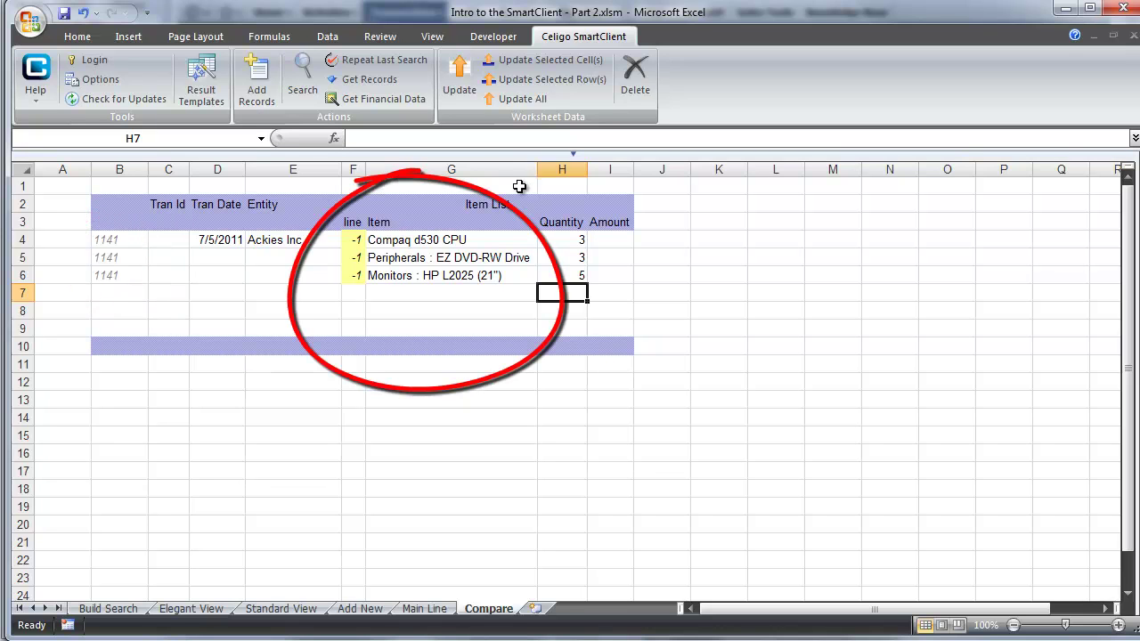
{"action": "left_click", "coordinate": [350, 239]}
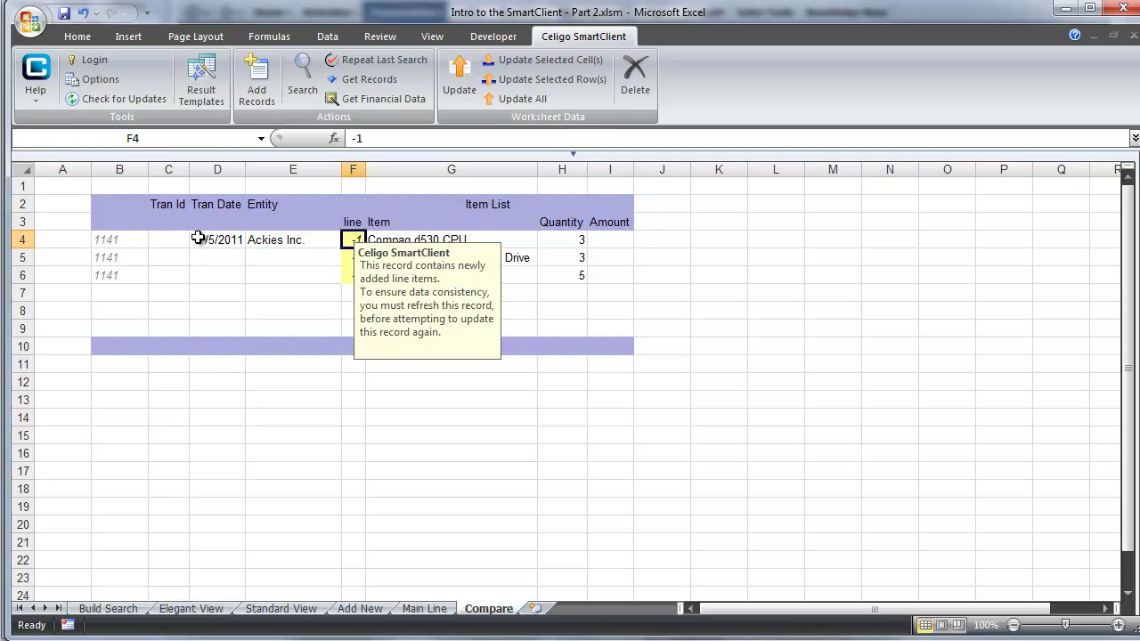
{"action": "right_click", "coordinate": [128, 241]}
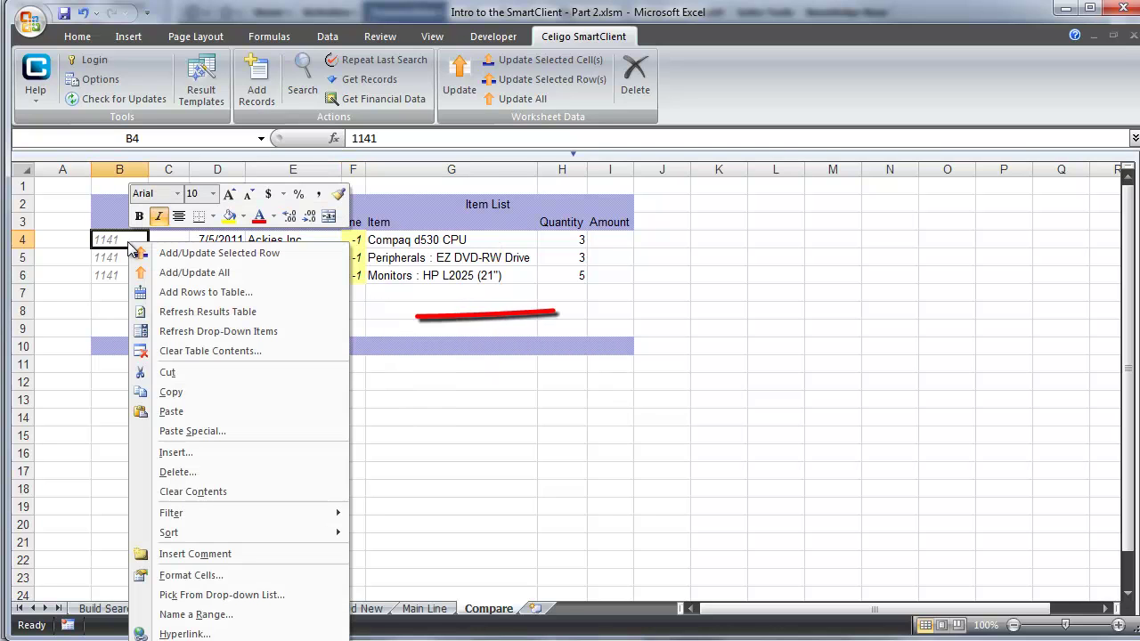
{"action": "left_click", "coordinate": [319, 313]}
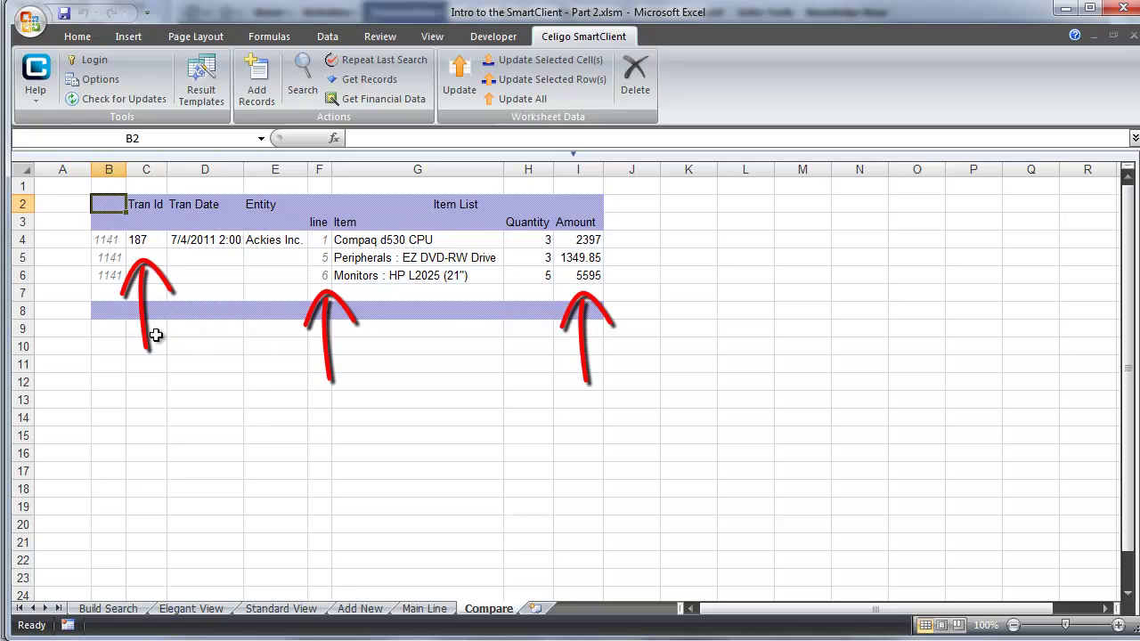
Get the new sales order by its internal ID into cell B10 using the Standard Sales Orders template
{"action": "left_click", "coordinate": [113, 347]}
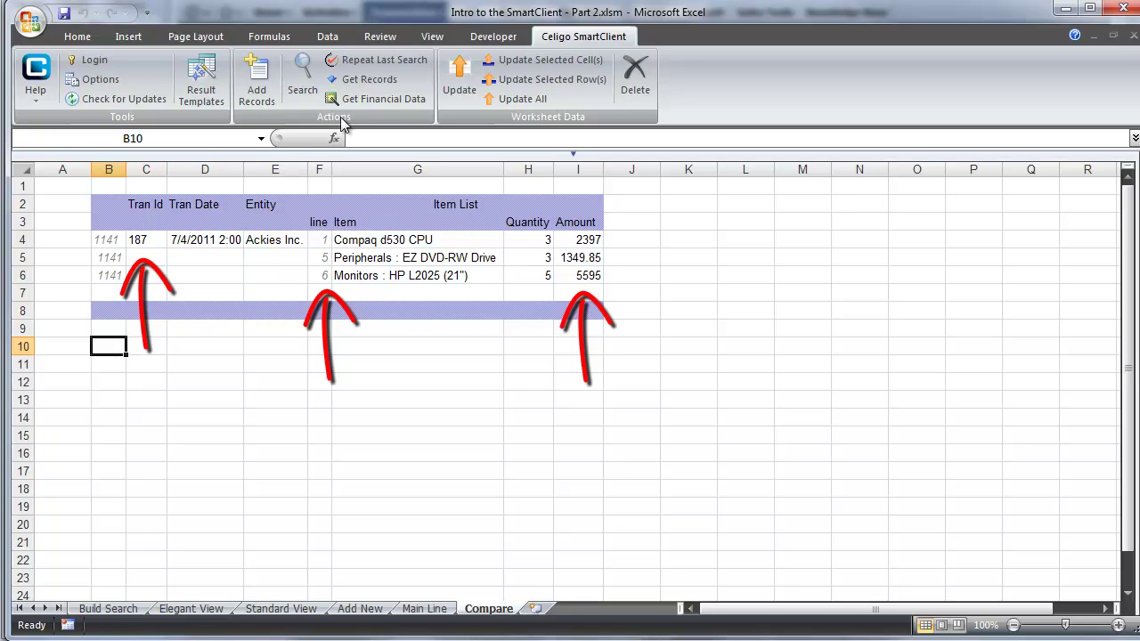
{"action": "left_click", "coordinate": [367, 80]}
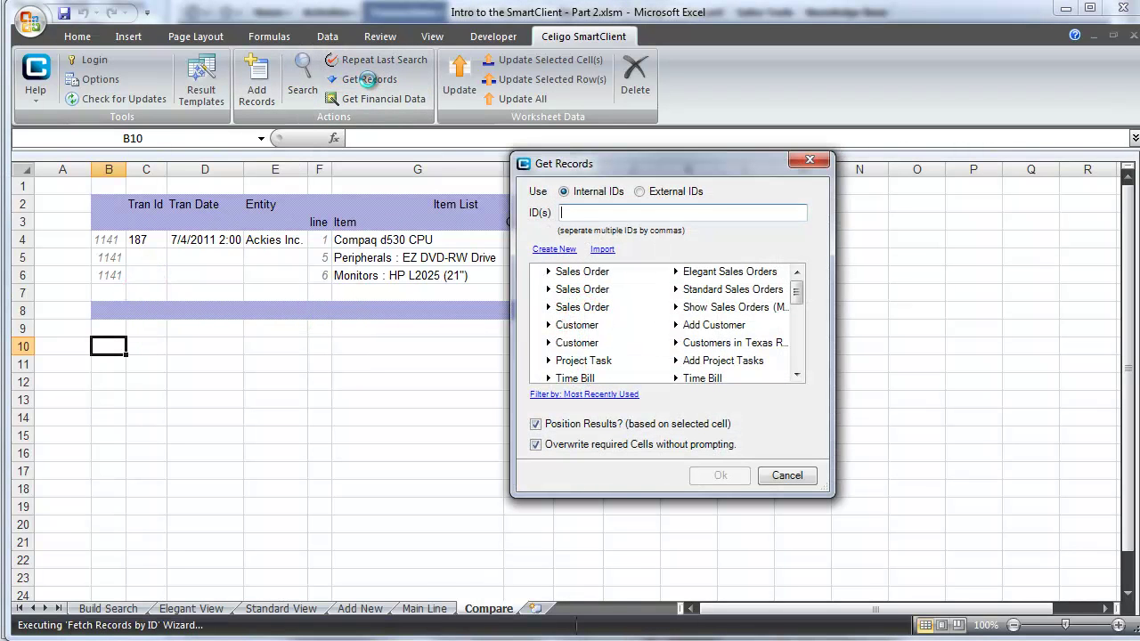
{"action": "type", "text": "1141"}
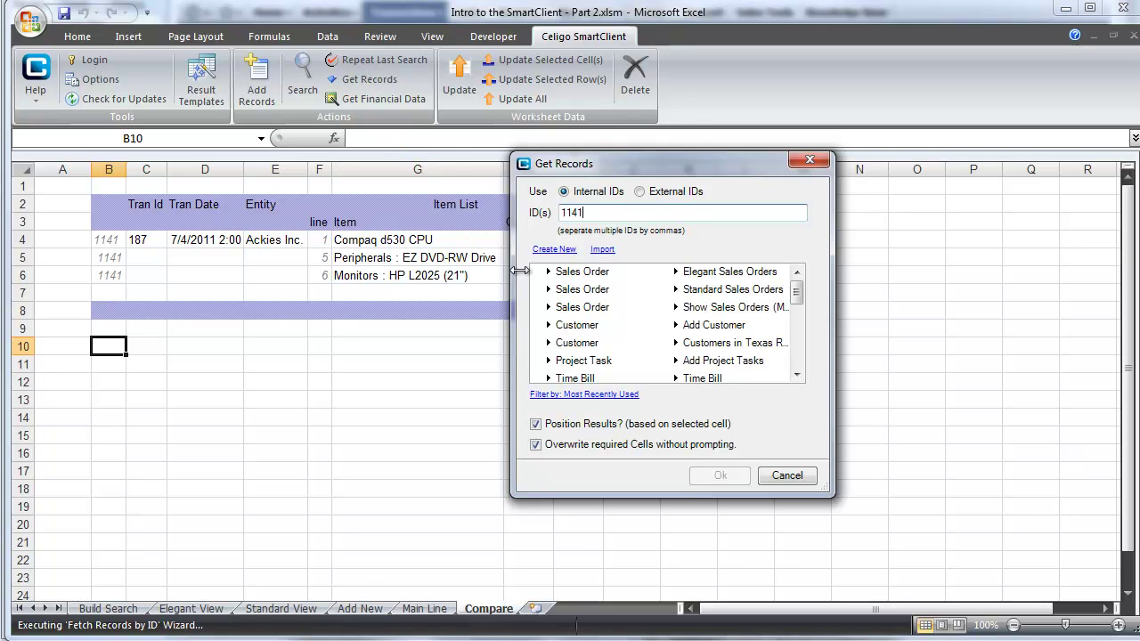
{"action": "left_click", "coordinate": [538, 290]}
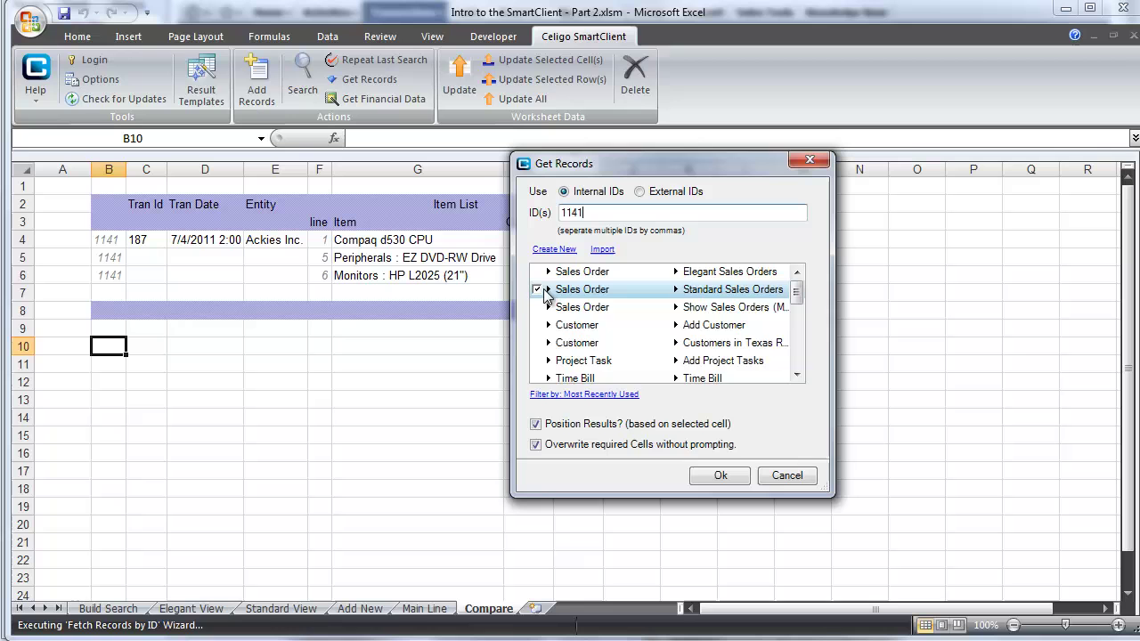
{"action": "left_click", "coordinate": [715, 475]}
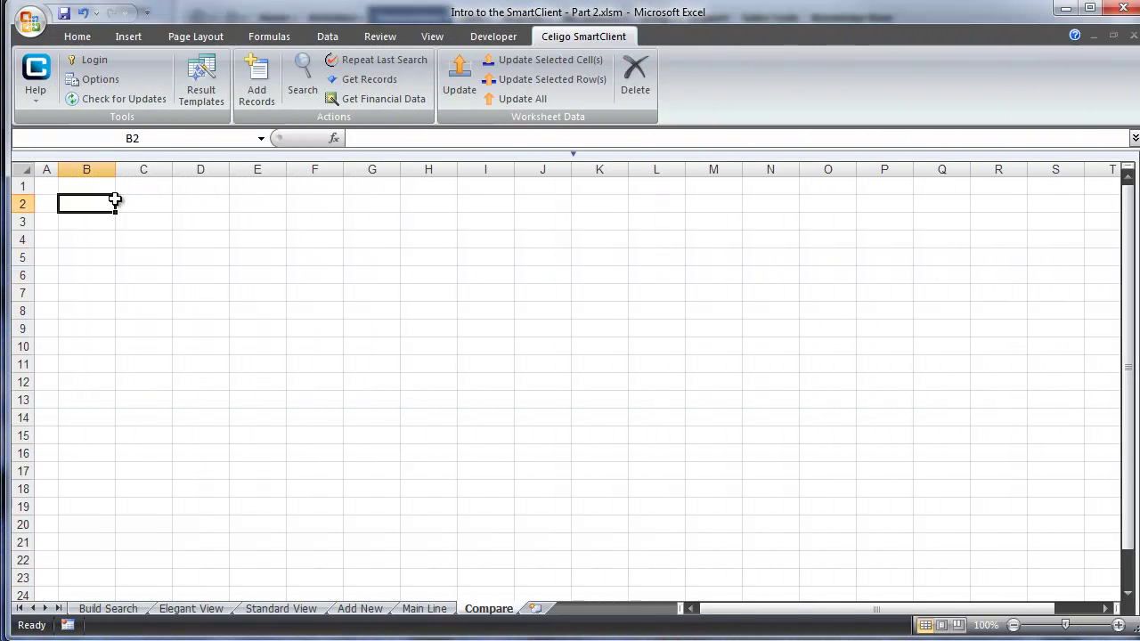
Generate an add-records table at cell B2 from the Elegant New Sales template with enough initial rows to reach row 19
{"action": "left_click", "coordinate": [257, 84]}
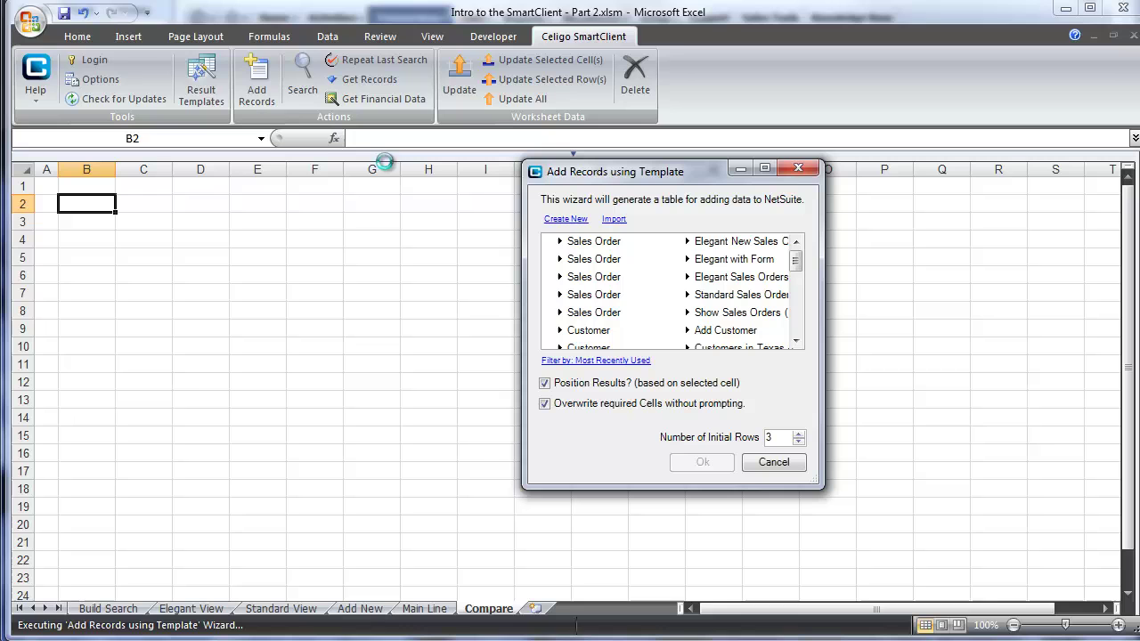
{"action": "left_click", "coordinate": [548, 241]}
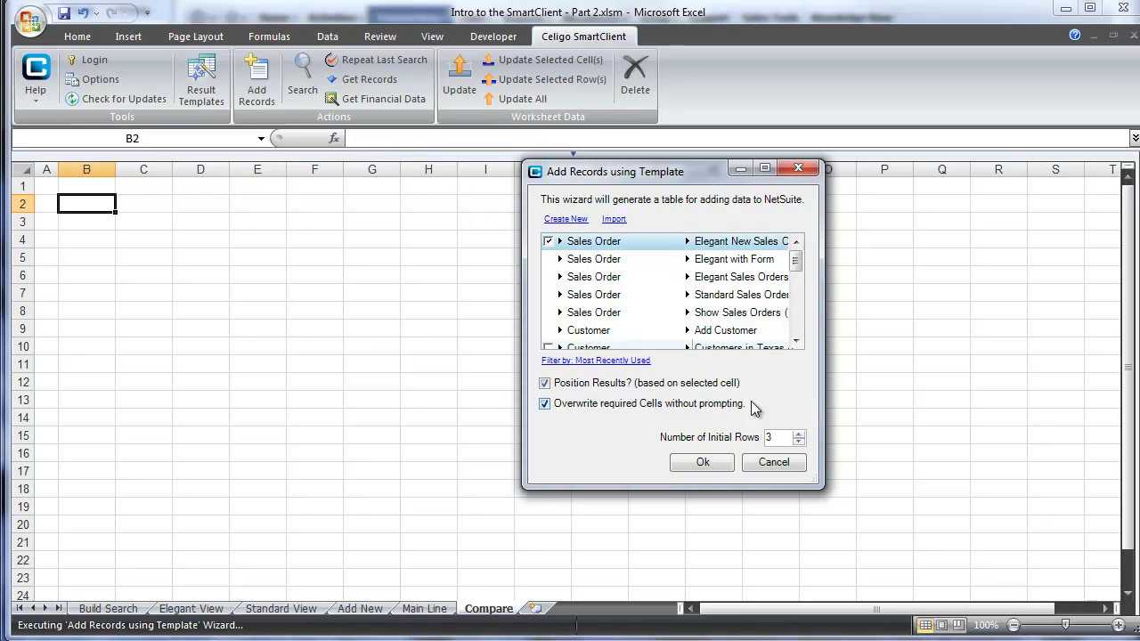
{"action": "left_click", "coordinate": [799, 436]}
{"action": "left_click", "coordinate": [703, 462]}
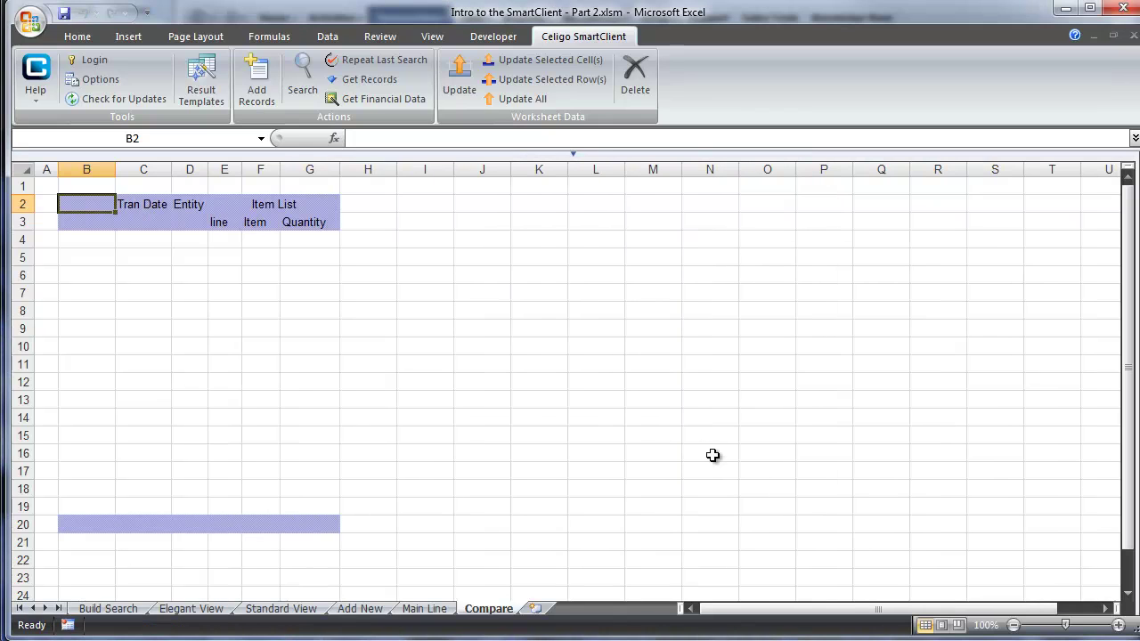
Start a second order in row 6 with Tran Date 7/2/2011 and Entity All World Produce
{"action": "left_click", "coordinate": [128, 277]}
{"action": "type", "text": "7/2/2011"}
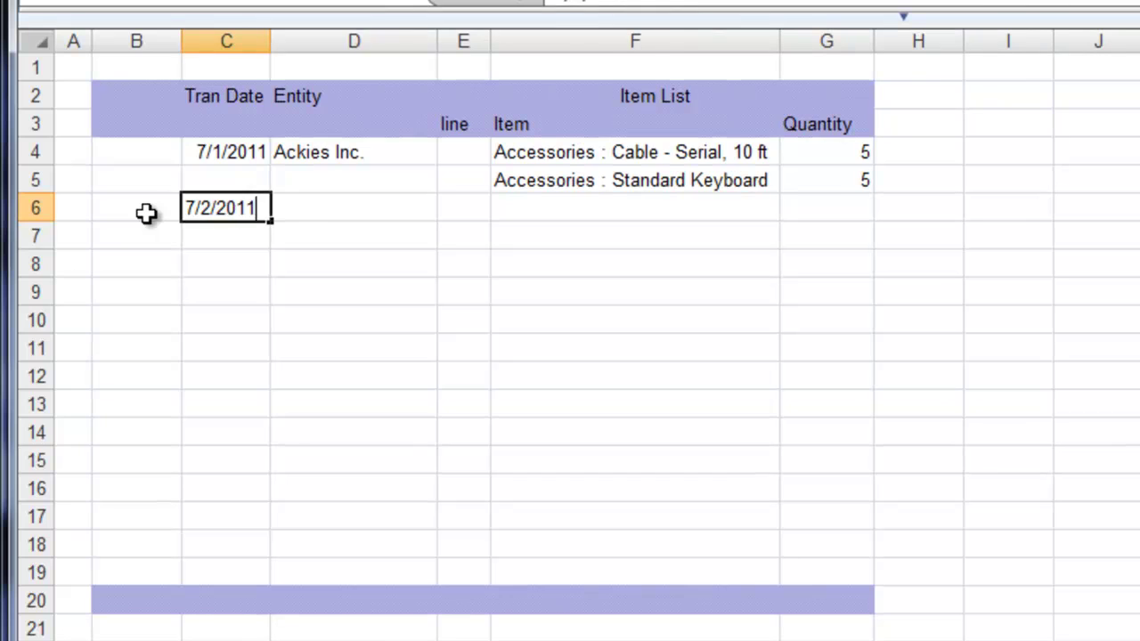
{"action": "key", "text": "Tab"}
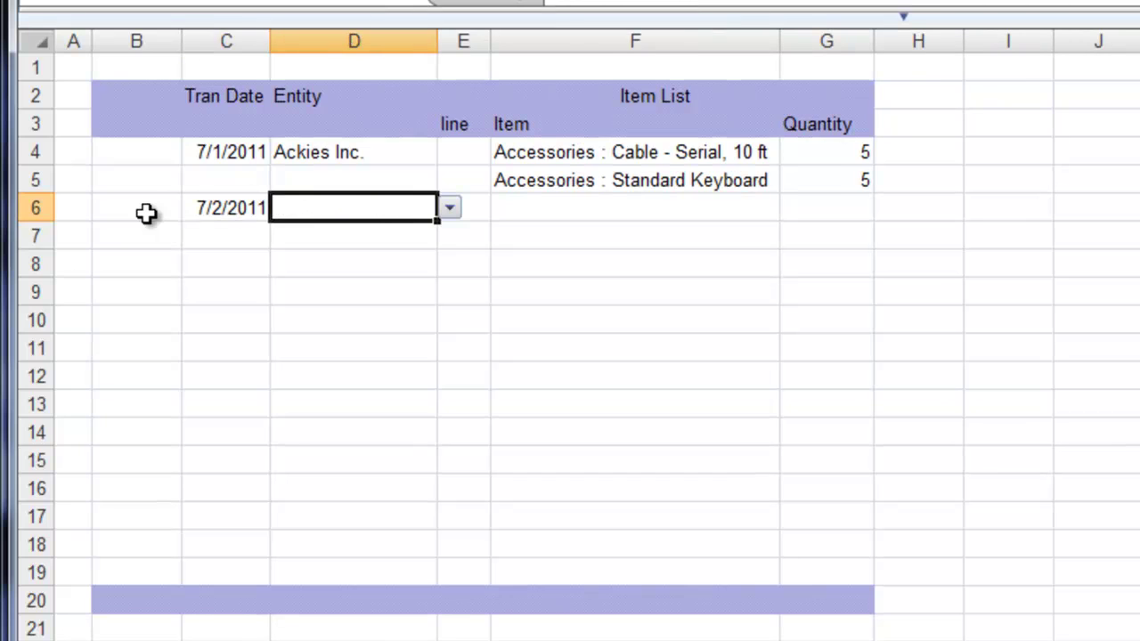
{"action": "left_click", "coordinate": [450, 209]}
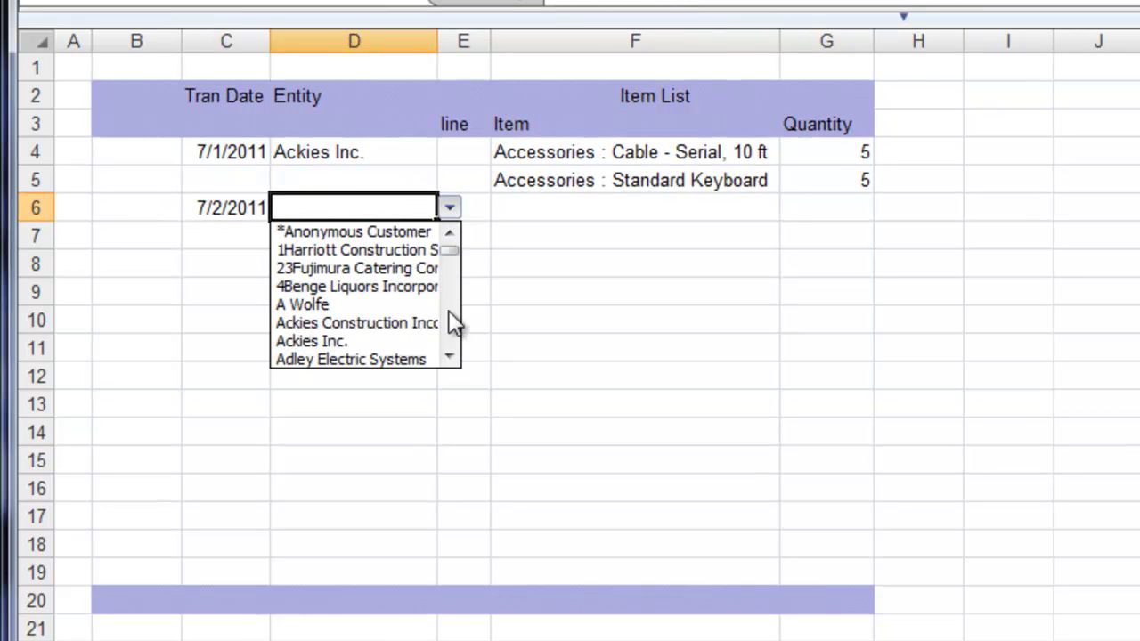
{"action": "left_click", "coordinate": [449, 359]}
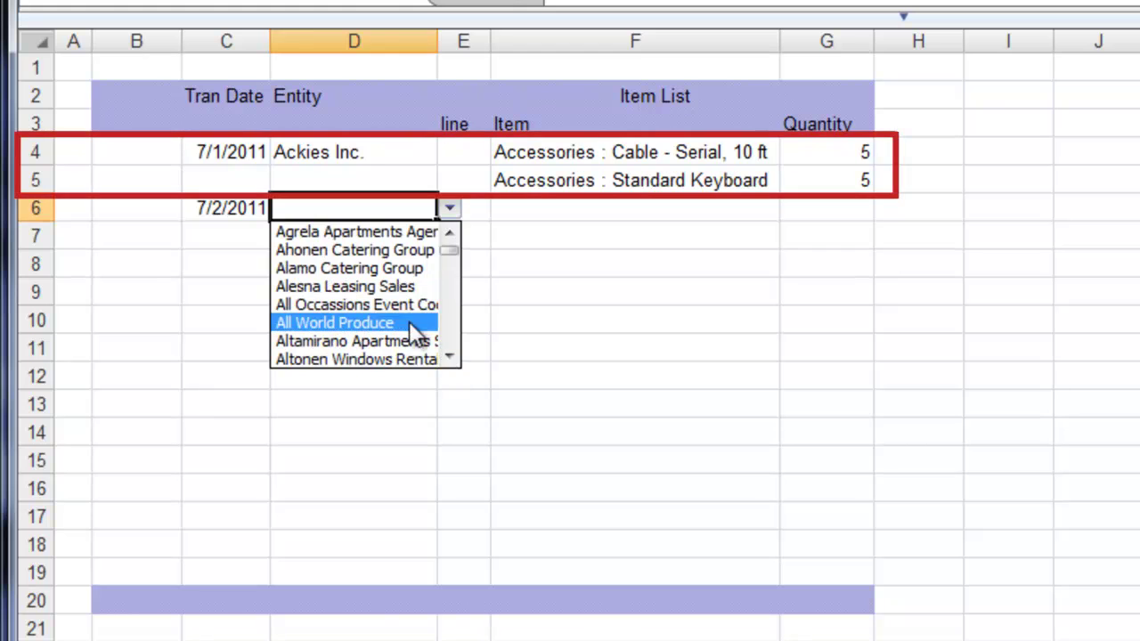
{"action": "left_click", "coordinate": [408, 323]}
Set the item in row 6 to Accessories : MusicMaster 10GB with a quantity of 3
{"action": "left_click", "coordinate": [567, 208]}
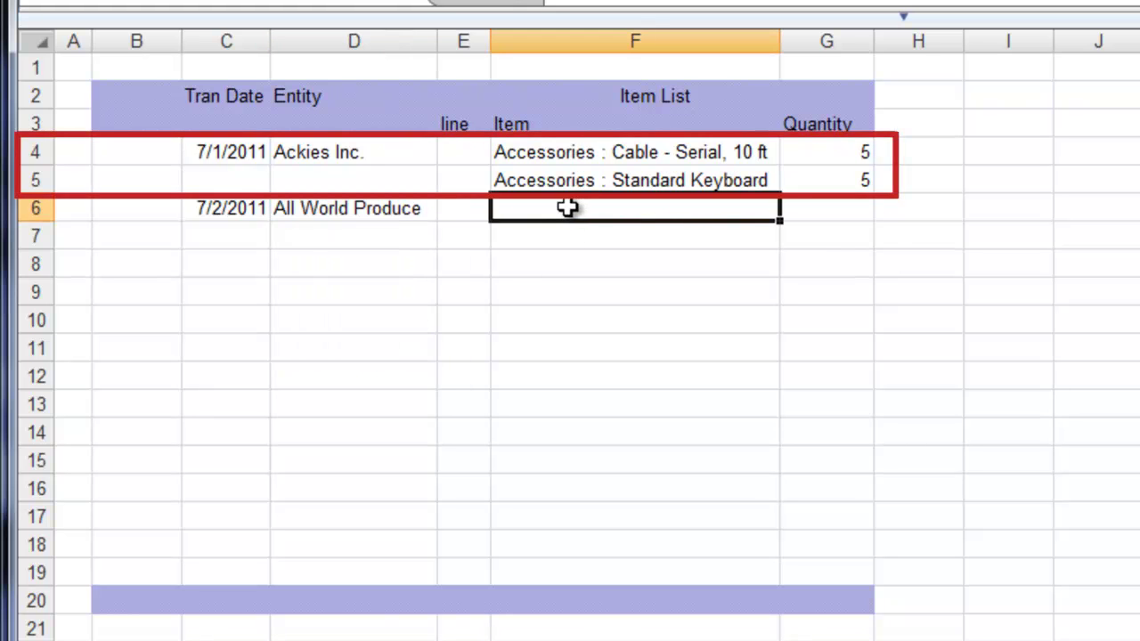
{"action": "type", "text": "Accessories"}
{"action": "key", "text": "Tab"}
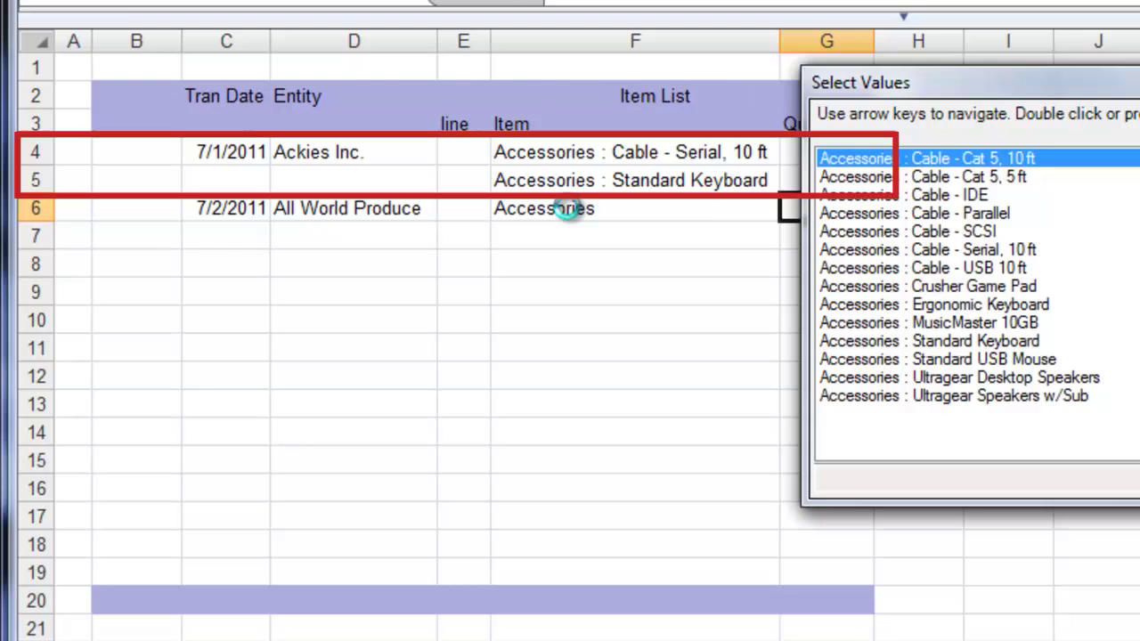
{"action": "double_click", "coordinate": [1020, 324]}
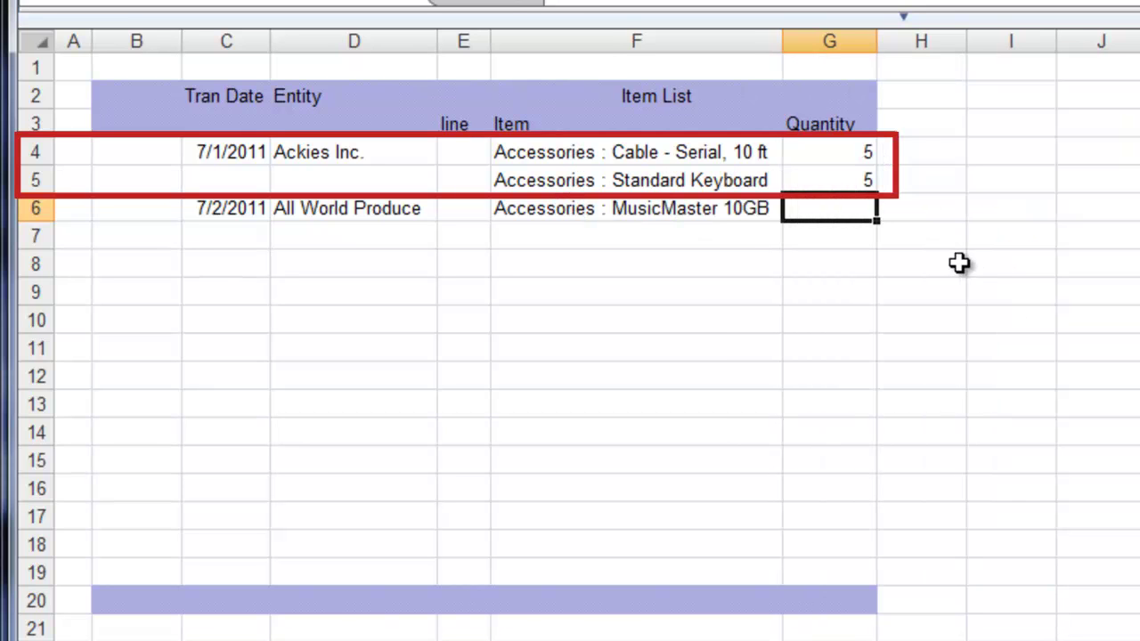
{"action": "type", "text": "3"}
{"action": "key", "text": "Return"}
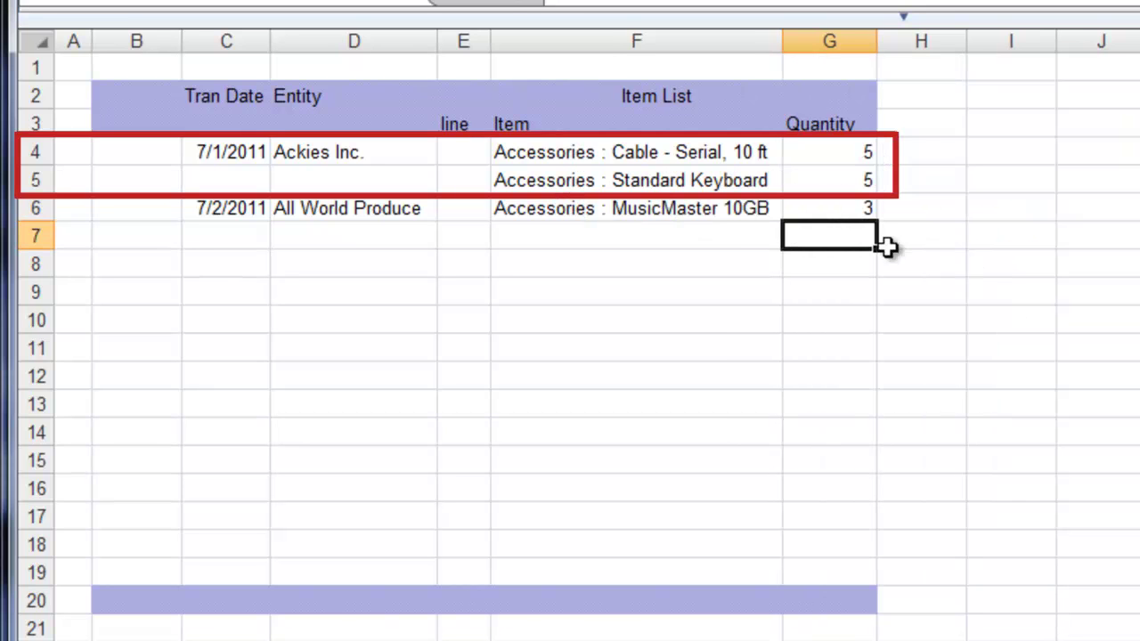
Set the item in row 7 to Computer Systems : Desktop : HP xw4100 with a quantity of 2
{"action": "left_click", "coordinate": [733, 238]}
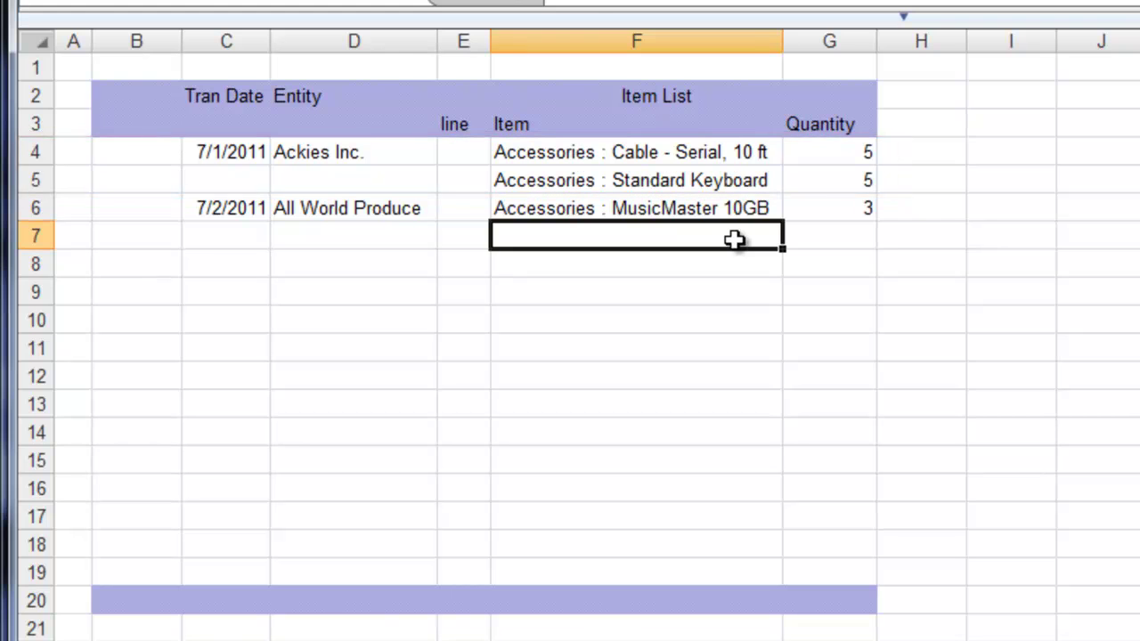
{"action": "type", "text": "Computer"}
{"action": "key", "text": "Tab"}
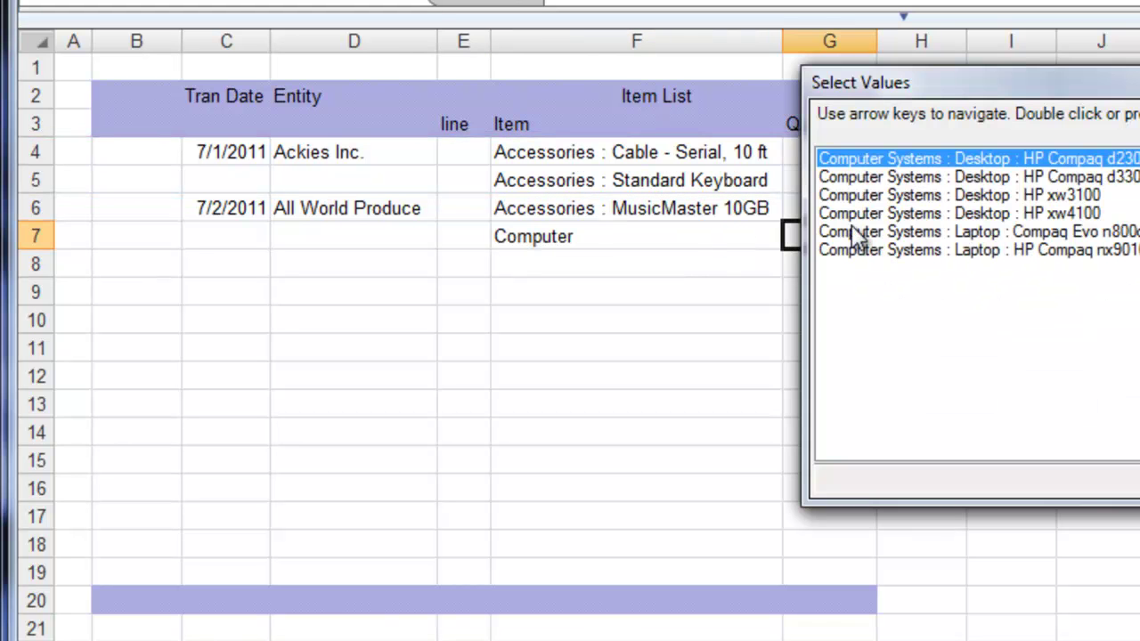
{"action": "double_click", "coordinate": [937, 212]}
{"action": "type", "text": "2"}
{"action": "key", "text": "Return"}
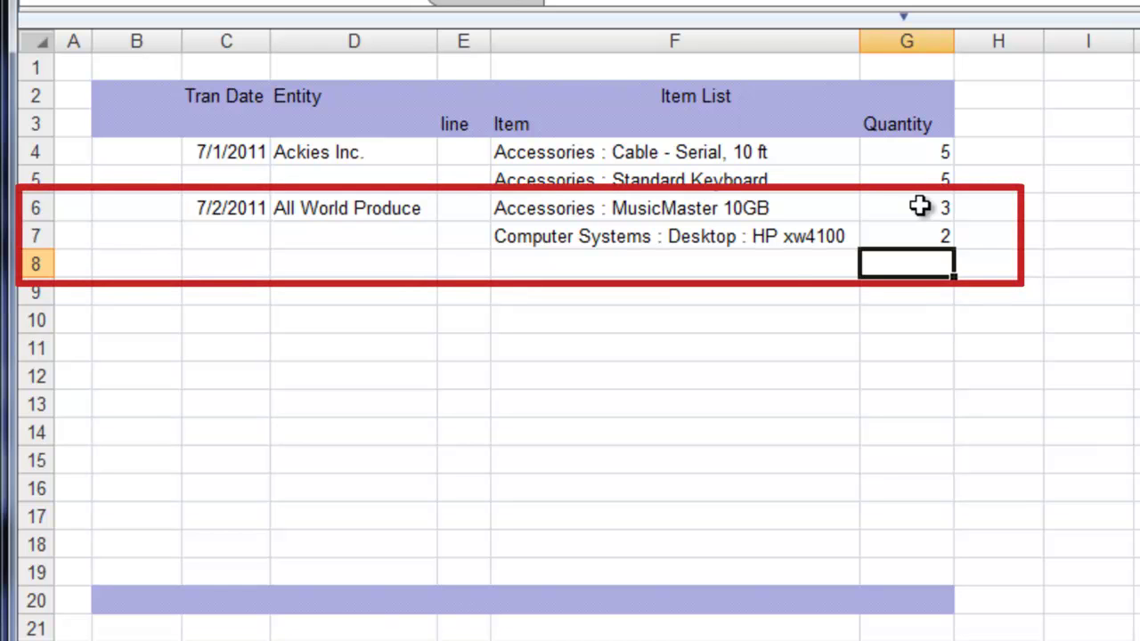
Set the item in row 8 to Computer Systems : Laptop : Compaq Evo n800c with a quantity of 1
{"action": "left_click", "coordinate": [773, 264]}
{"action": "type", "text": "Computer"}
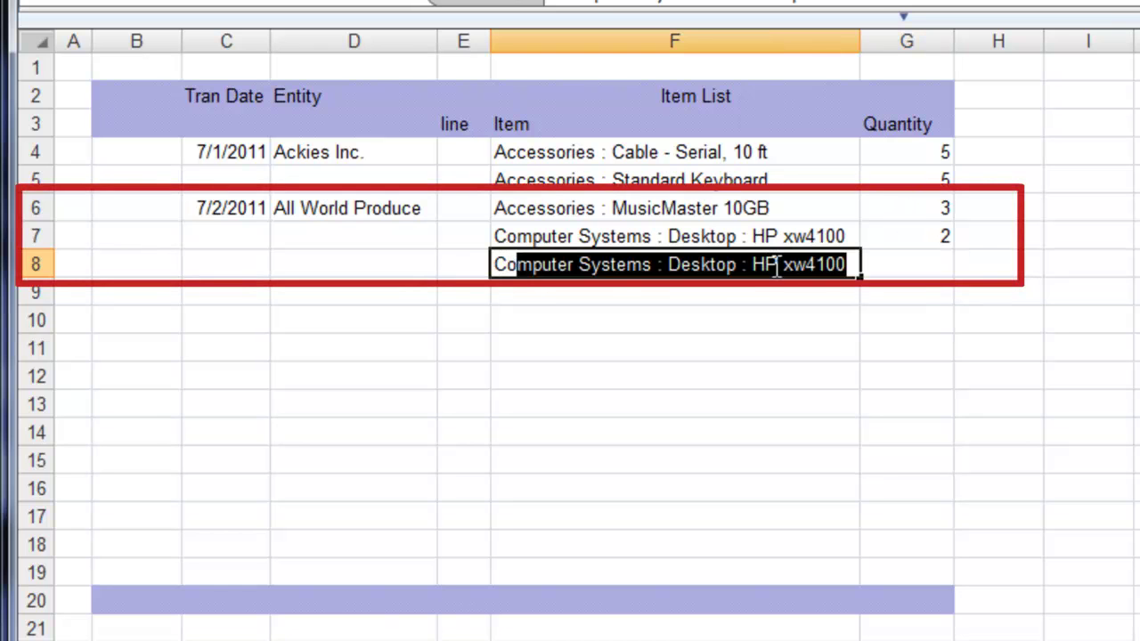
{"action": "key", "text": "Delete"}
{"action": "key", "text": "Tab"}
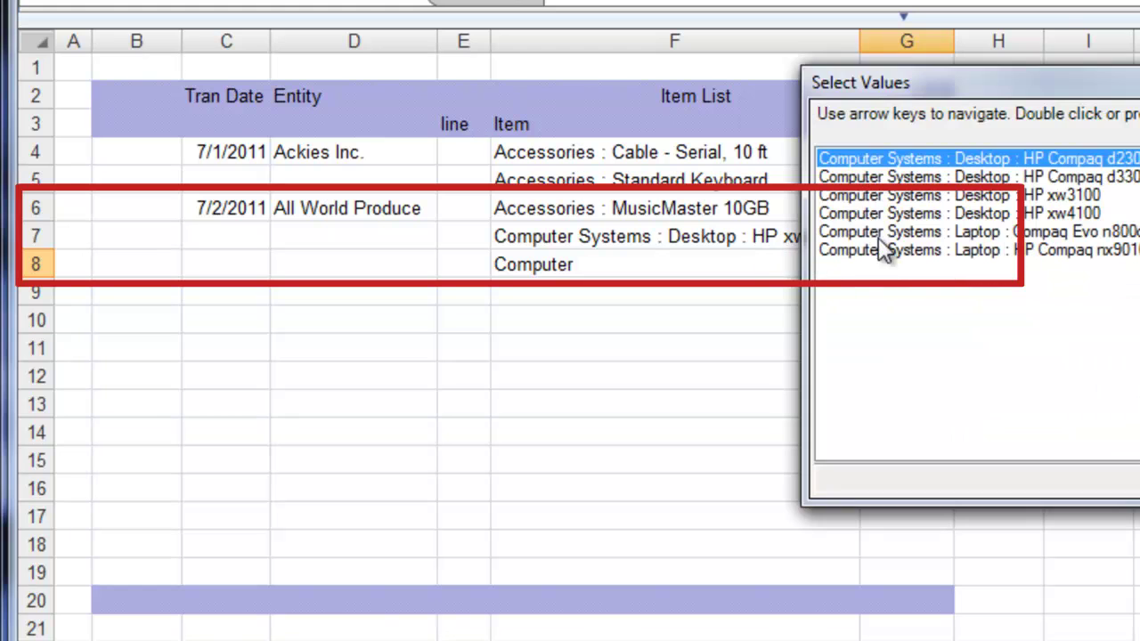
{"action": "double_click", "coordinate": [900, 234]}
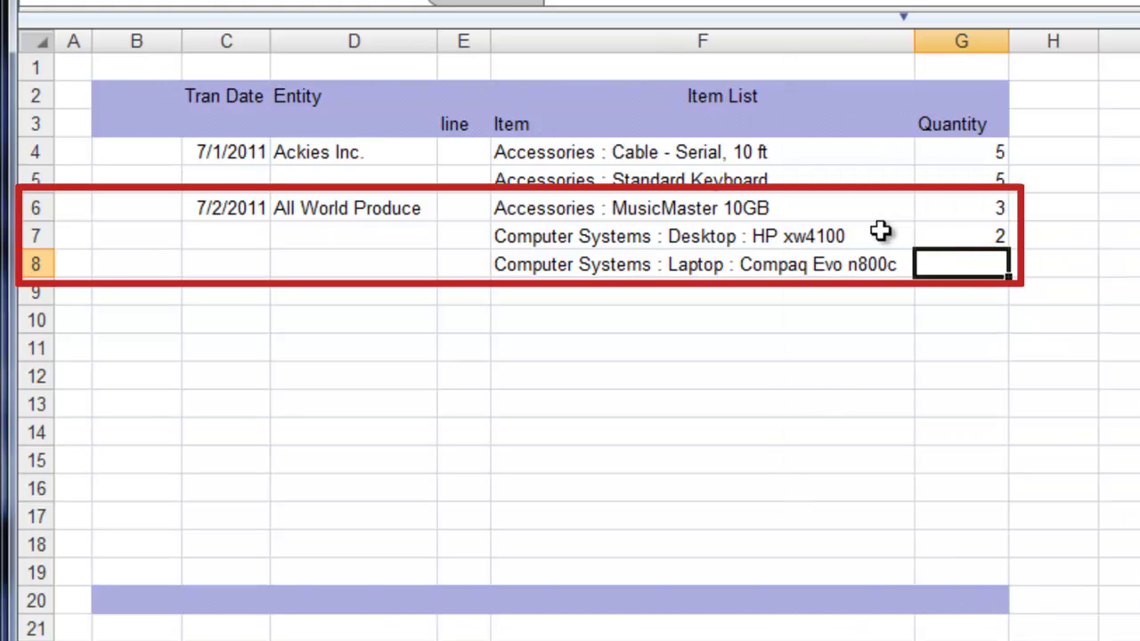
{"action": "type", "text": "1"}
{"action": "key", "text": "Return"}
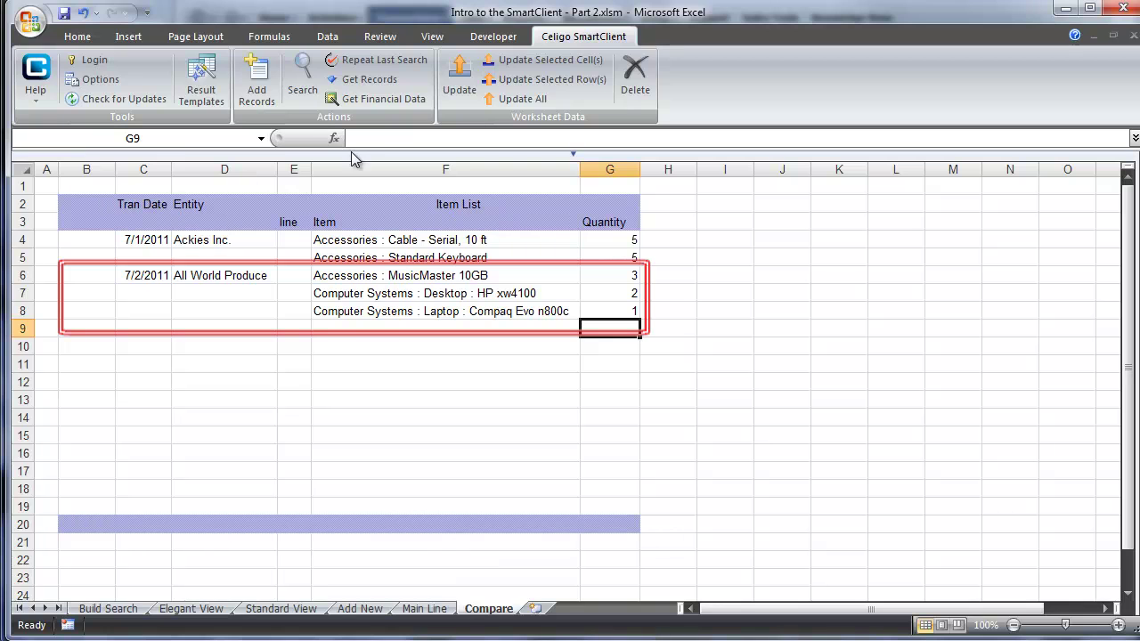
Submit all rows of both new orders to NetSuite and show the note on row 4's line cell
{"action": "left_click", "coordinate": [526, 100]}
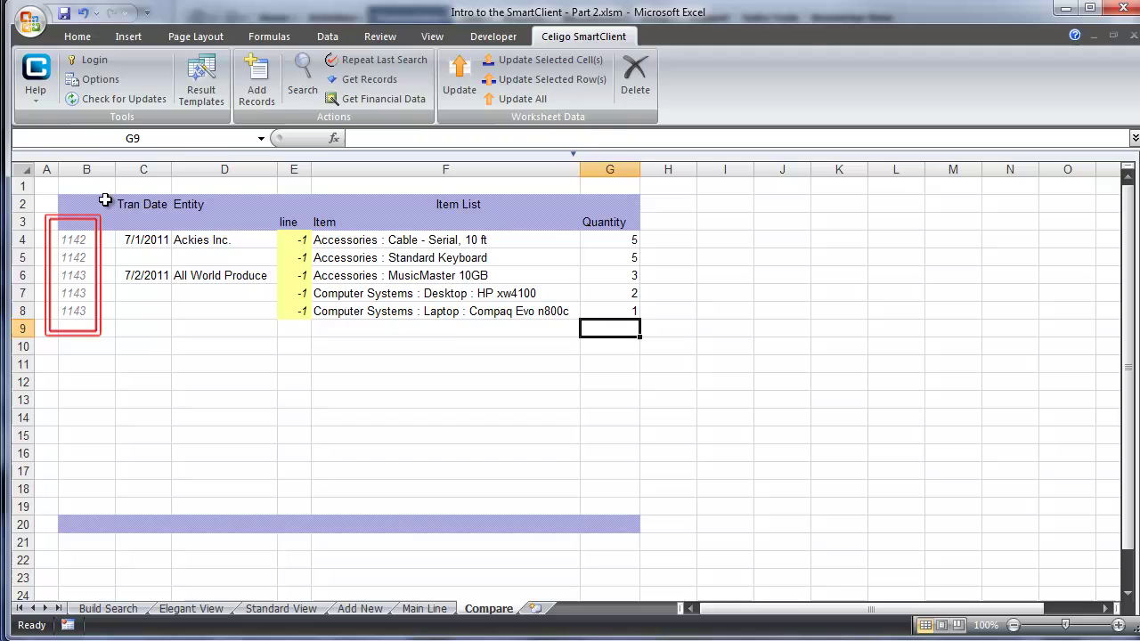
{"action": "left_click", "coordinate": [291, 240]}
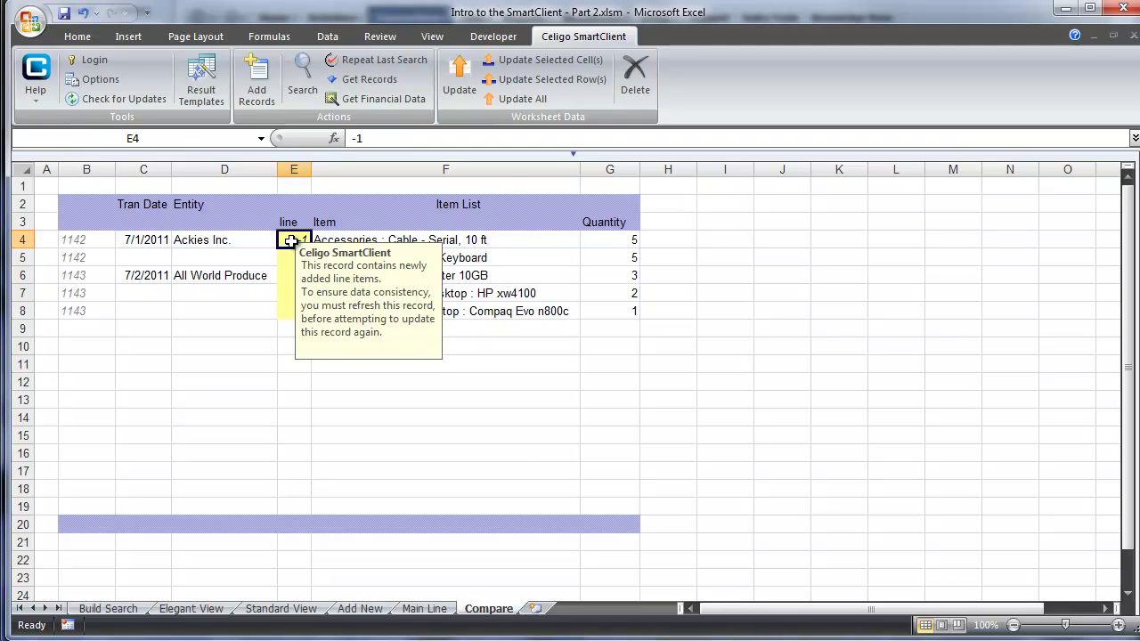
Refresh the results table so the newly added sales order lines are reloaded from NetSuite
{"action": "right_click", "coordinate": [291, 241]}
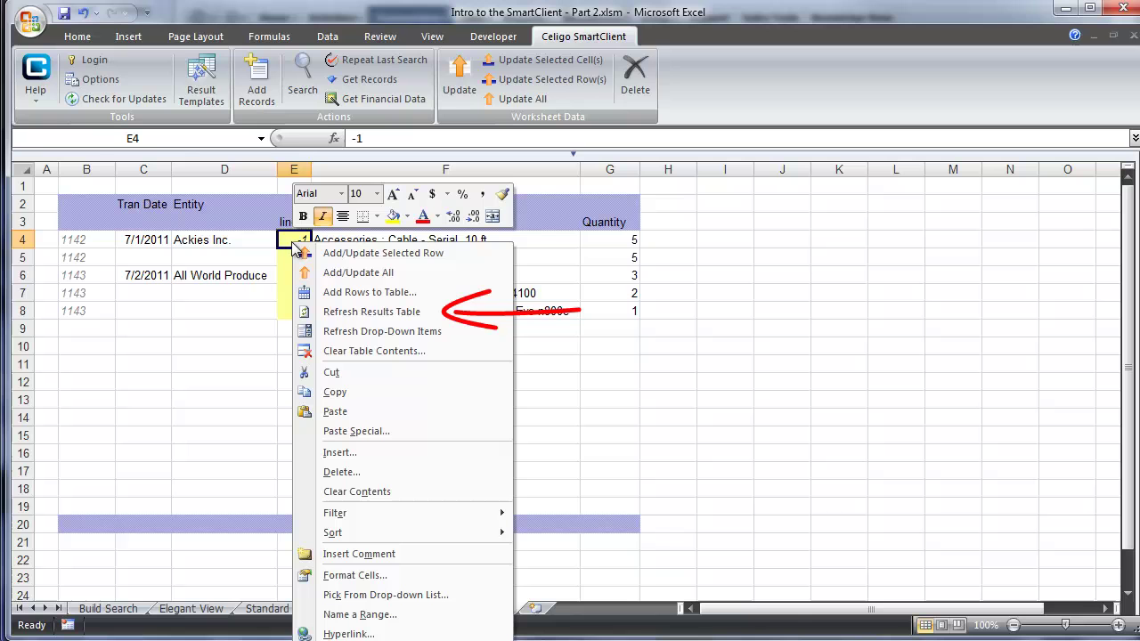
{"action": "left_click", "coordinate": [489, 317]}
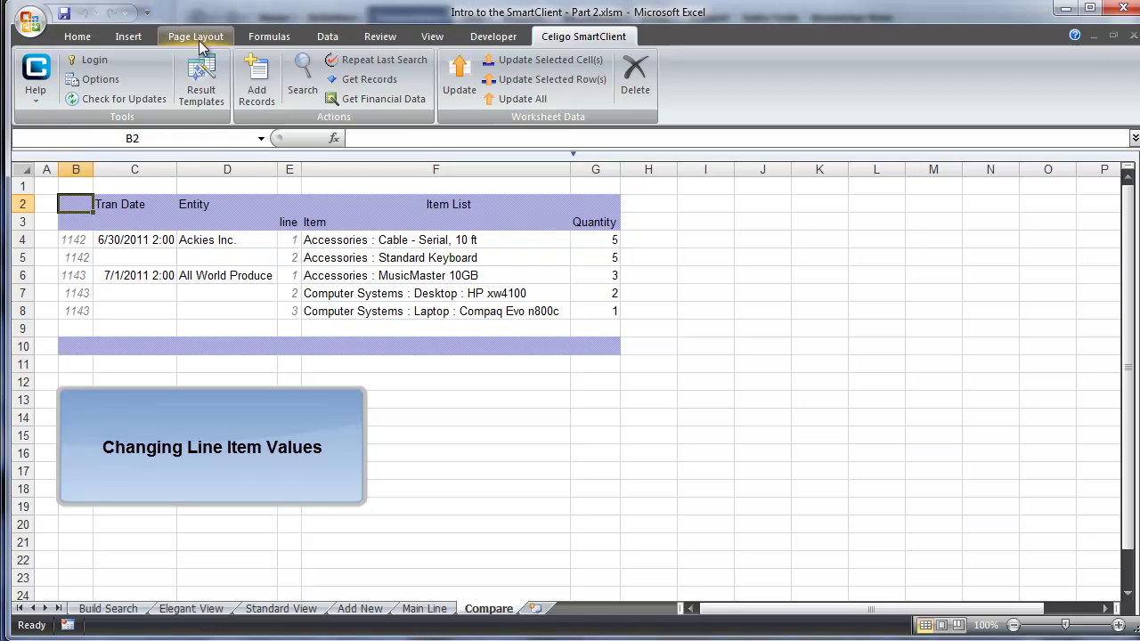
Copy the Elegant Sales Orders results template under the name "Elegant with Price Levels"
{"action": "left_click", "coordinate": [202, 80]}
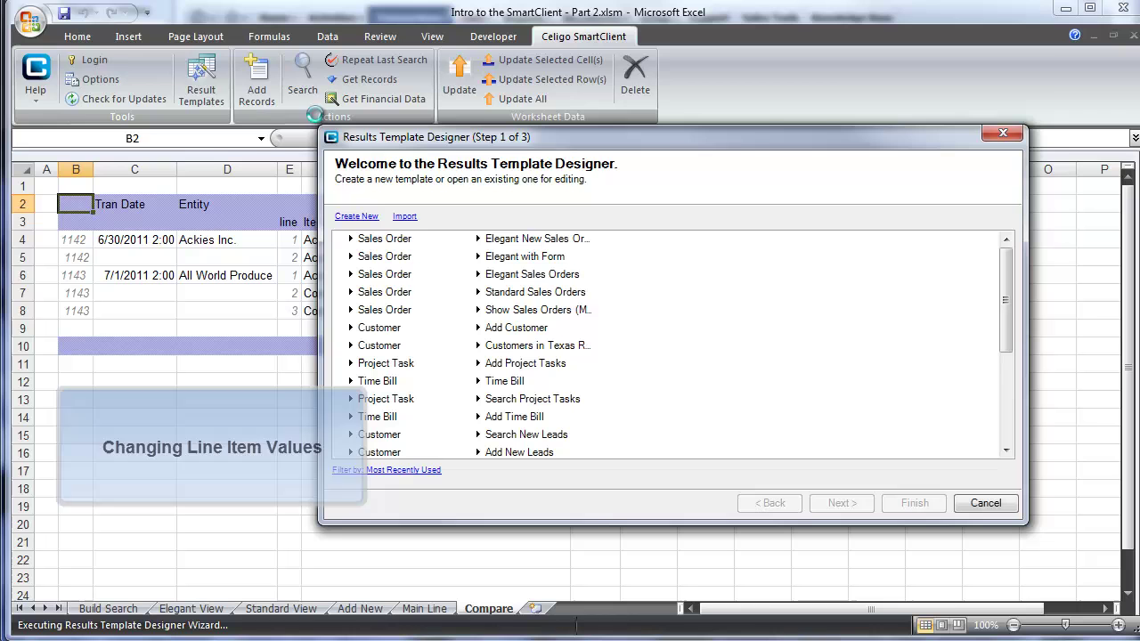
{"action": "right_click", "coordinate": [546, 282]}
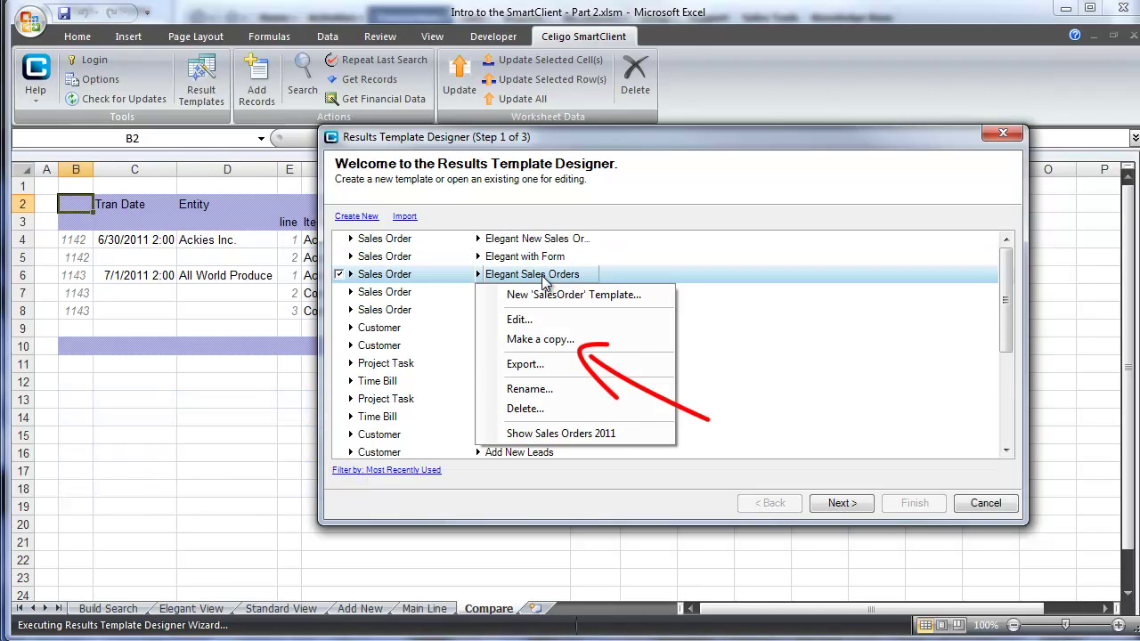
{"action": "left_click", "coordinate": [631, 344]}
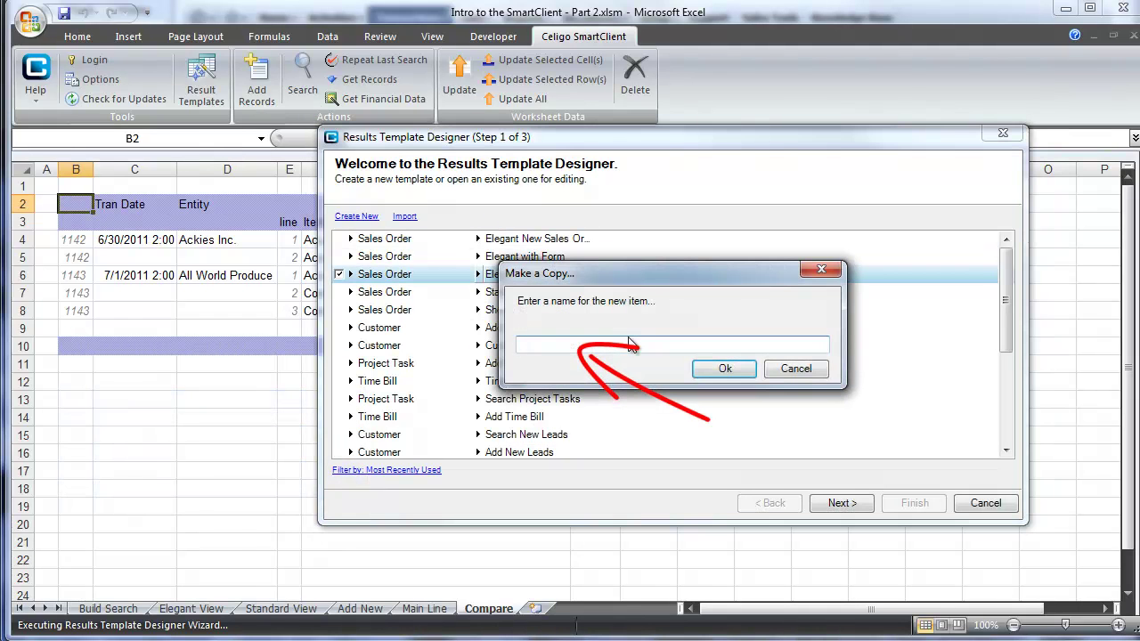
{"action": "type", "text": "Elegant "}
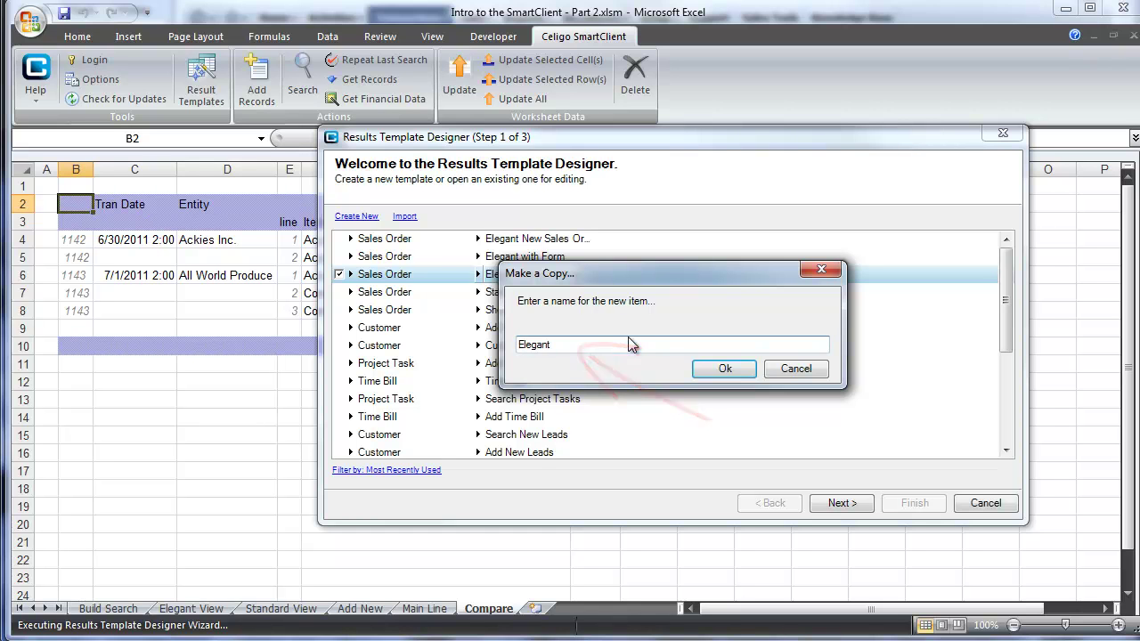
{"action": "type", "text": "with Price Levels"}
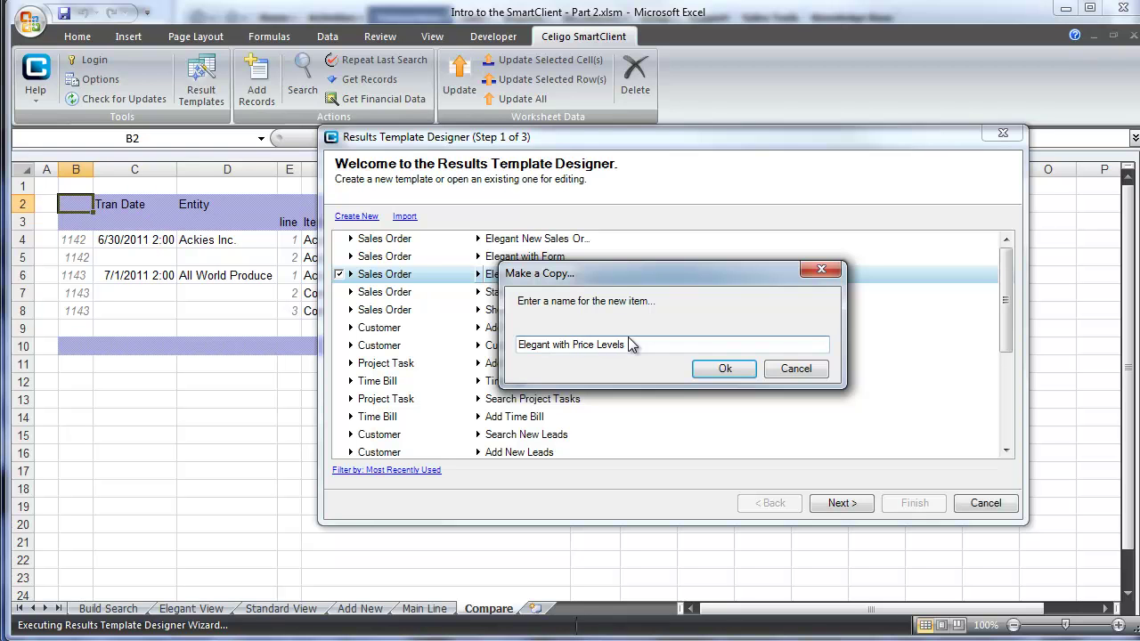
{"action": "key", "text": "Return"}
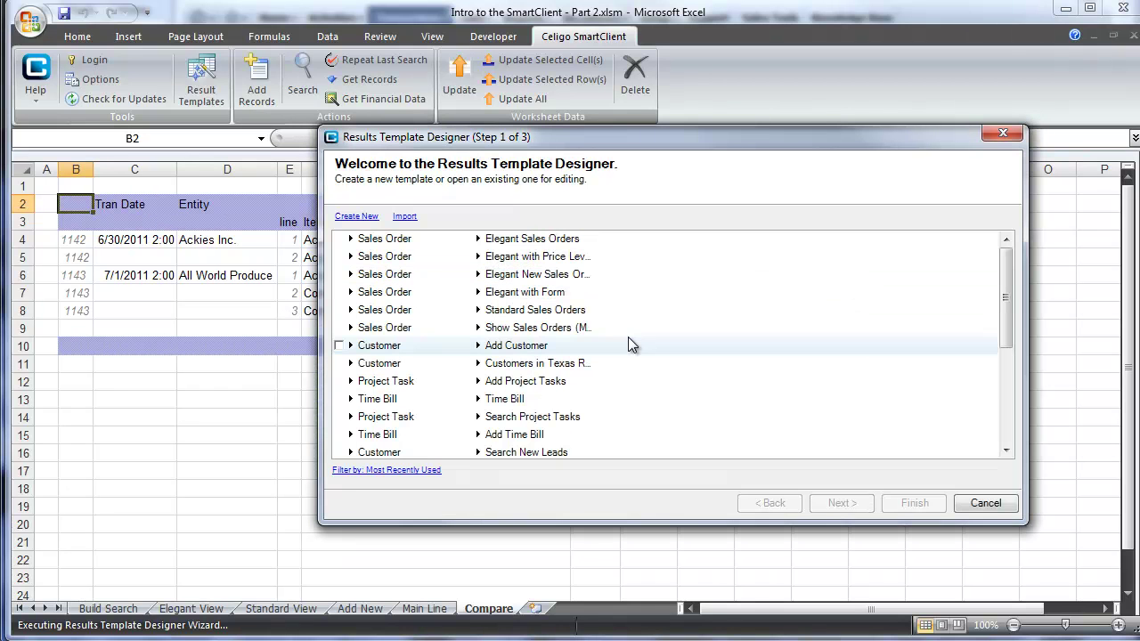
Edit the Elegant with Price Levels template and add the Price field to its Item List sub-list columns
{"action": "right_click", "coordinate": [581, 258]}
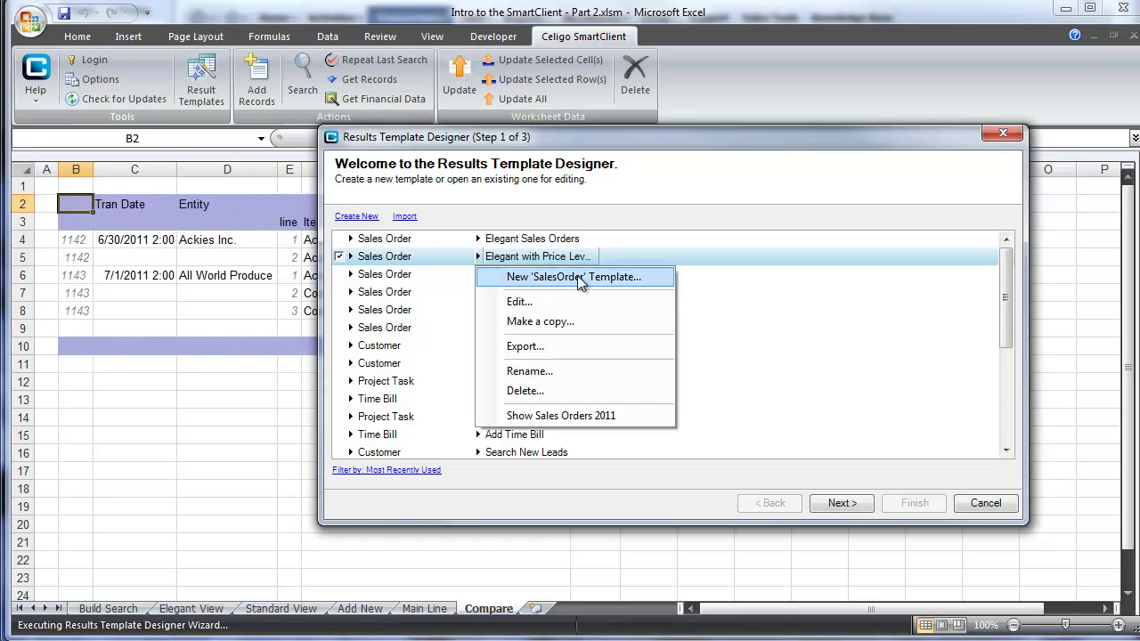
{"action": "left_click", "coordinate": [586, 303]}
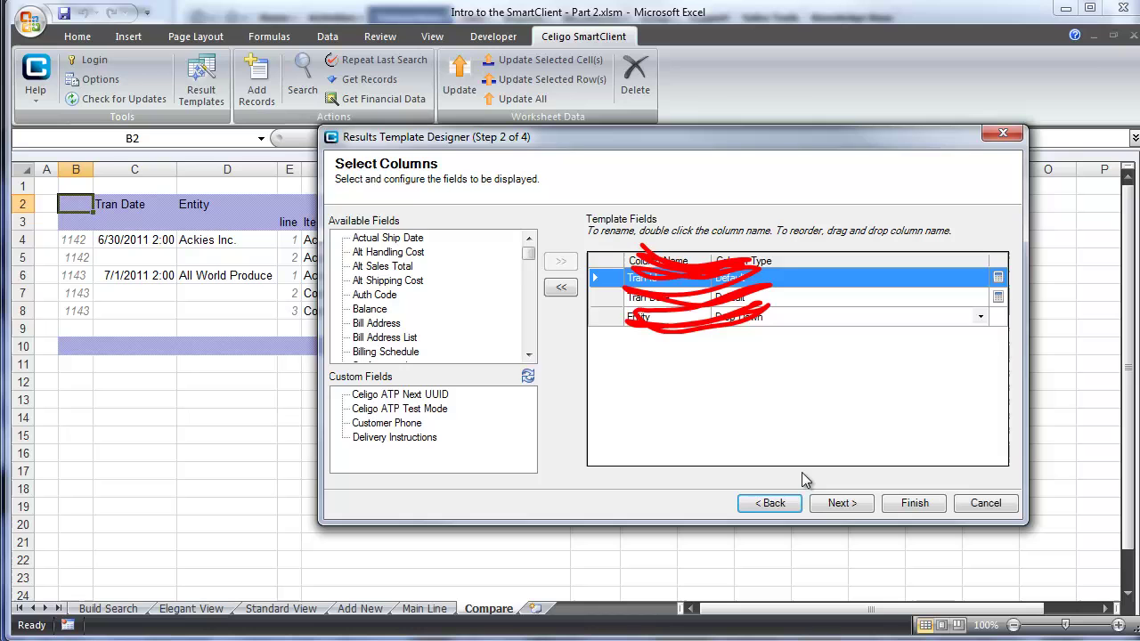
{"action": "left_click", "coordinate": [844, 504]}
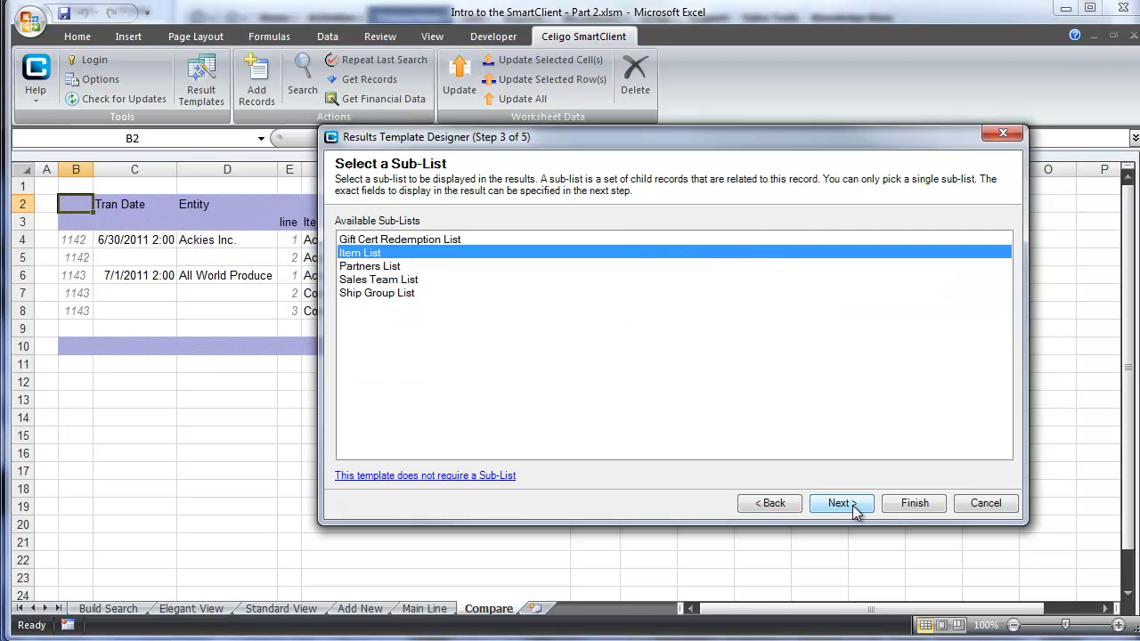
{"action": "left_click", "coordinate": [844, 504]}
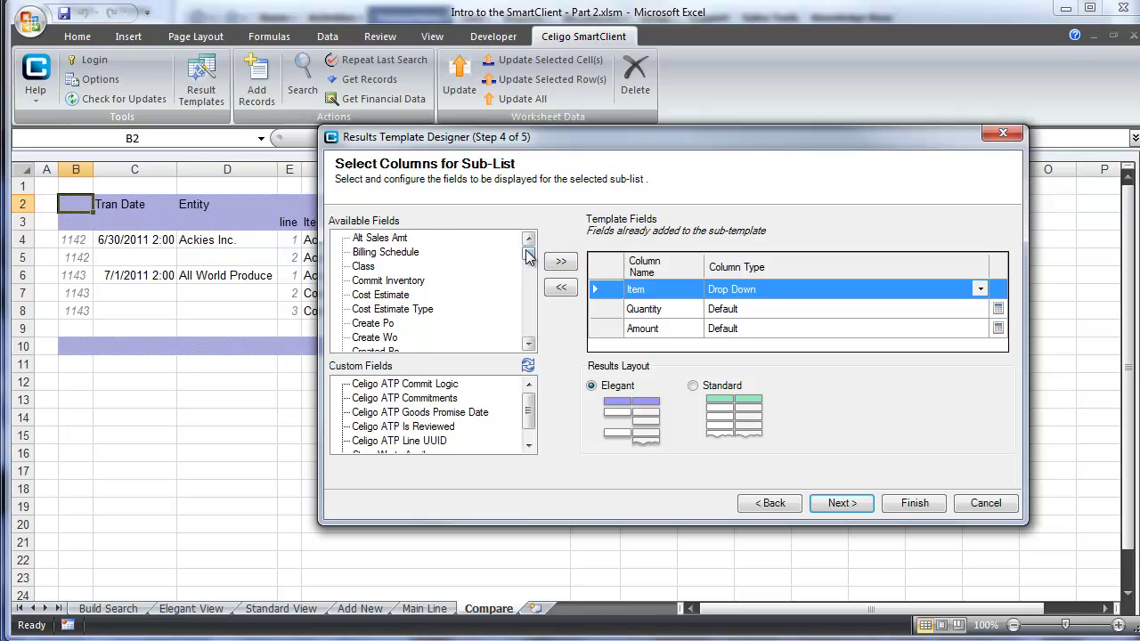
{"action": "left_click_drag", "start_coordinate": [528, 259], "coordinate": [533, 295]}
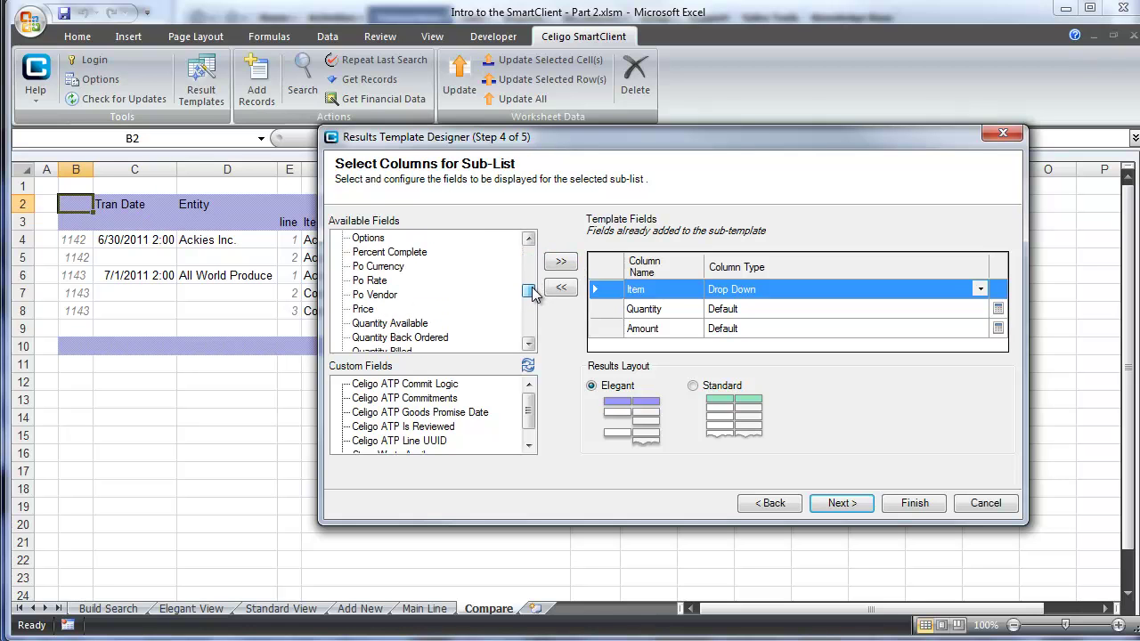
{"action": "left_click", "coordinate": [372, 311]}
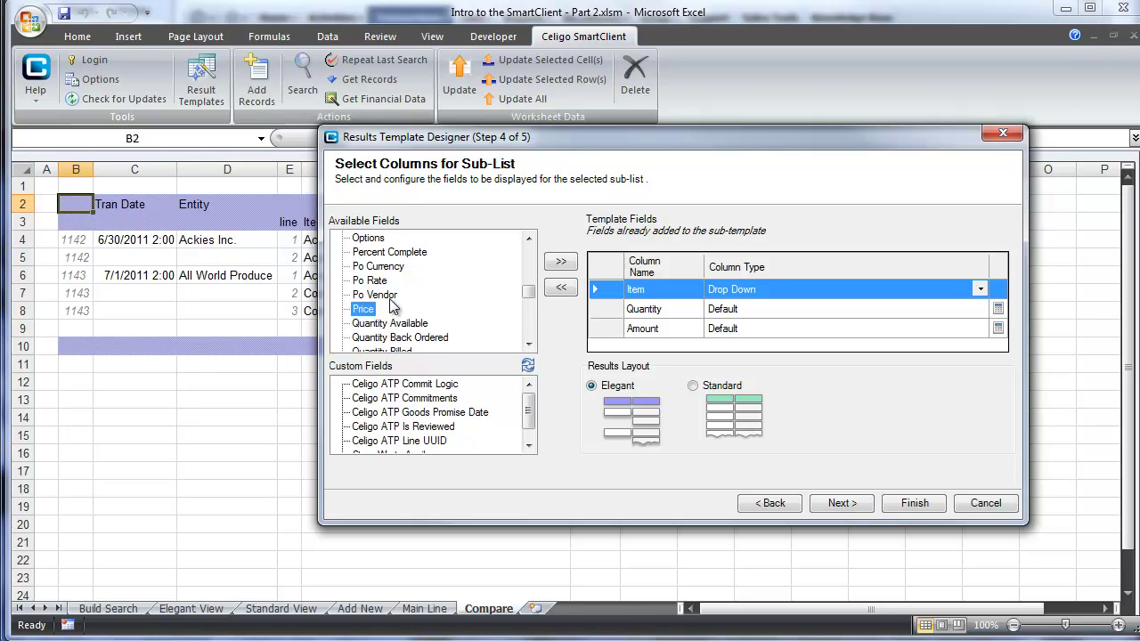
{"action": "left_click", "coordinate": [558, 262]}
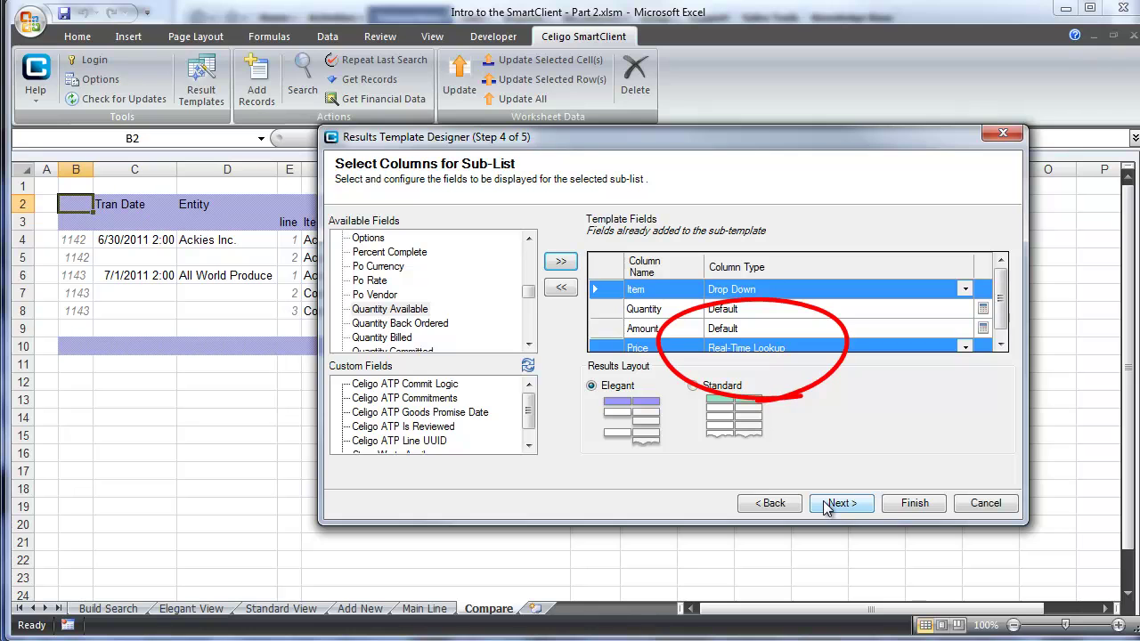
Review the Price field's column type options, keep Real-Time Lookup, and save the template
{"action": "left_click", "coordinate": [967, 351]}
{"action": "scroll", "coordinate": [1002, 310], "scroll_direction": "down", "scroll_amount": 1}
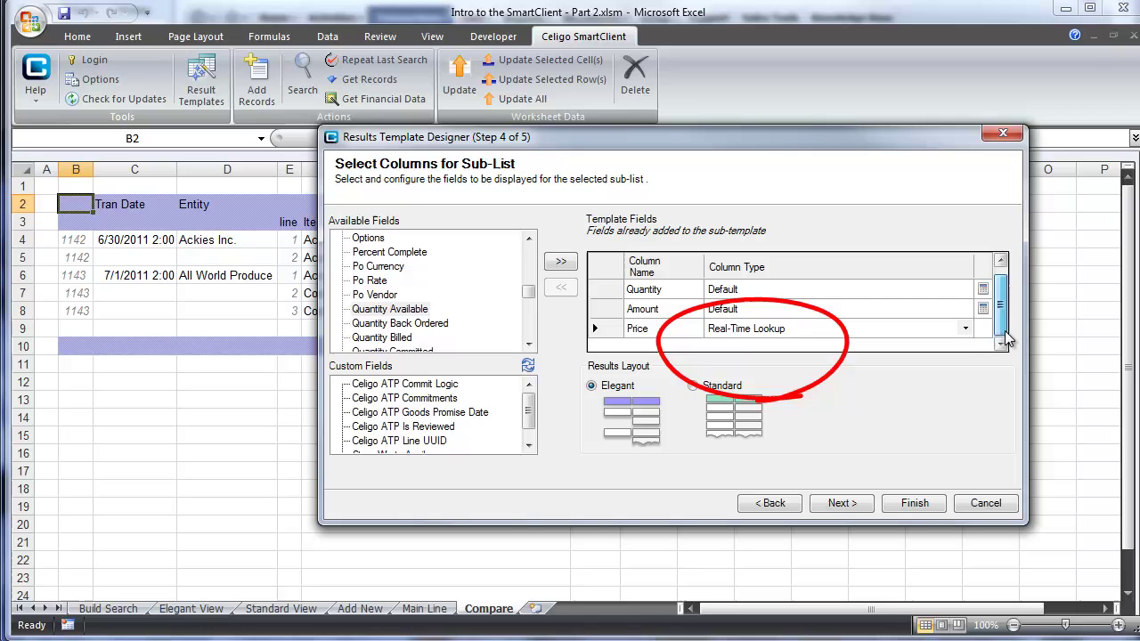
{"action": "left_click", "coordinate": [967, 331]}
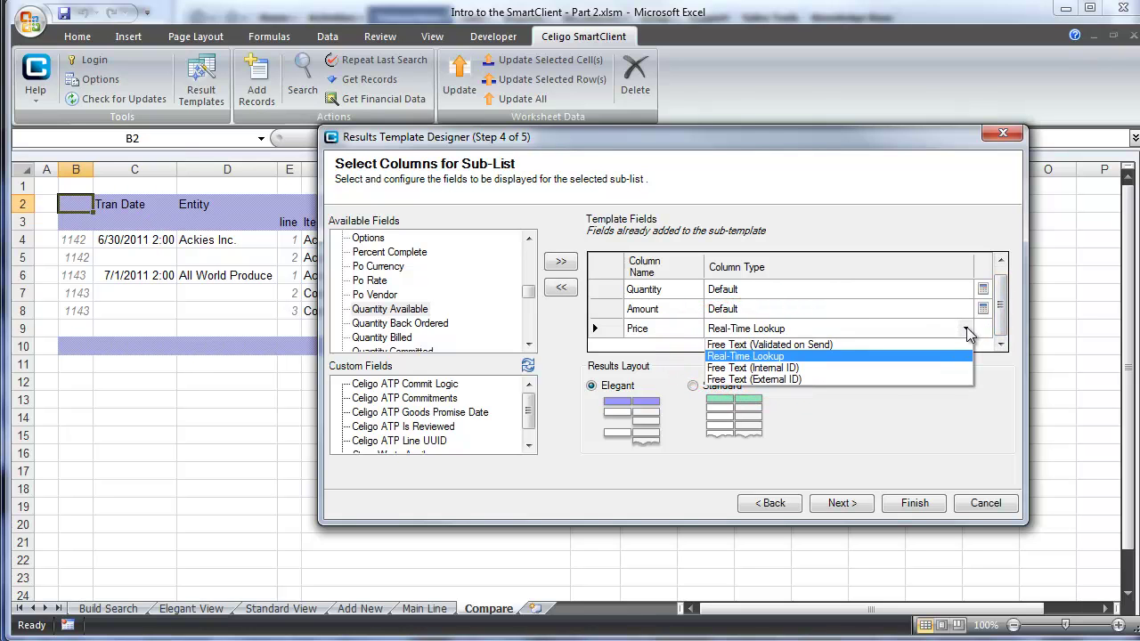
{"action": "left_click", "coordinate": [967, 331]}
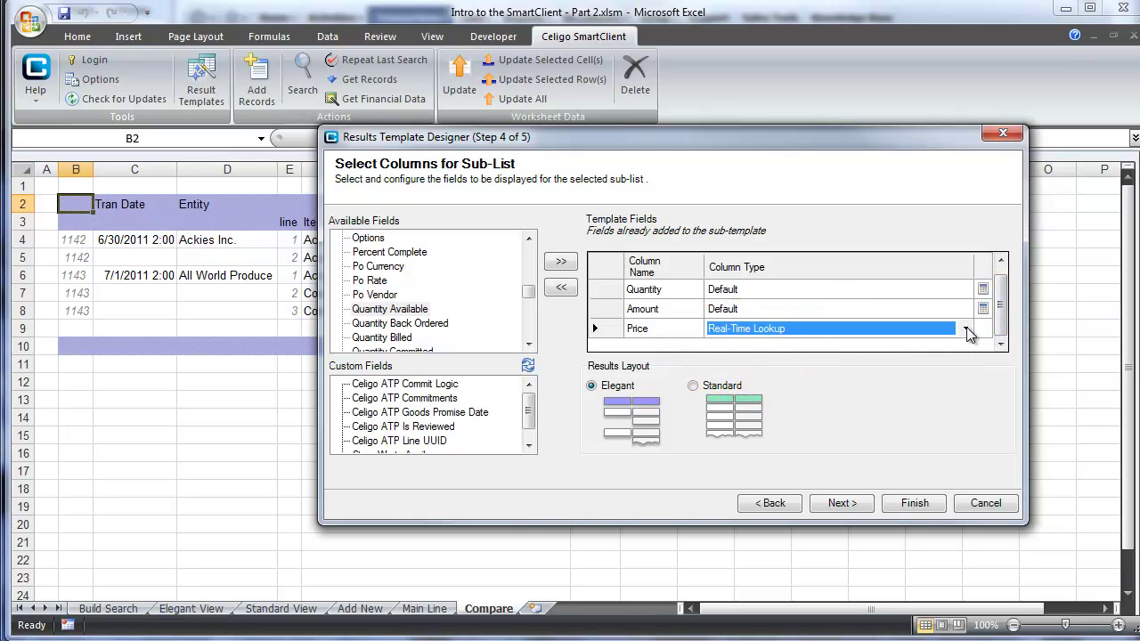
{"action": "left_click", "coordinate": [862, 506]}
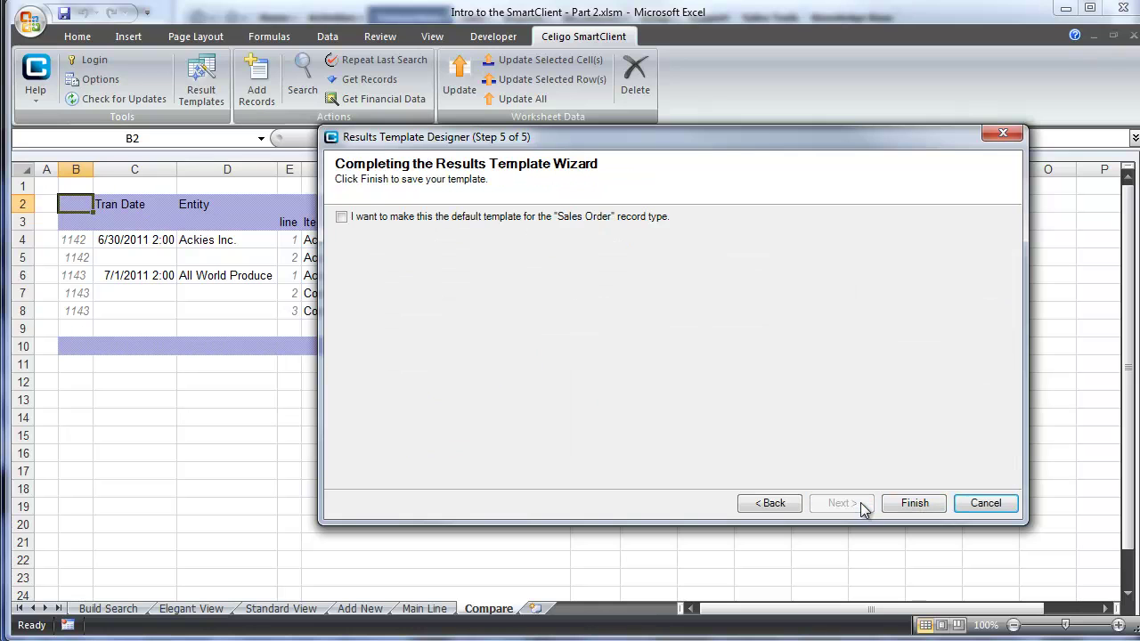
{"action": "left_click", "coordinate": [892, 504]}
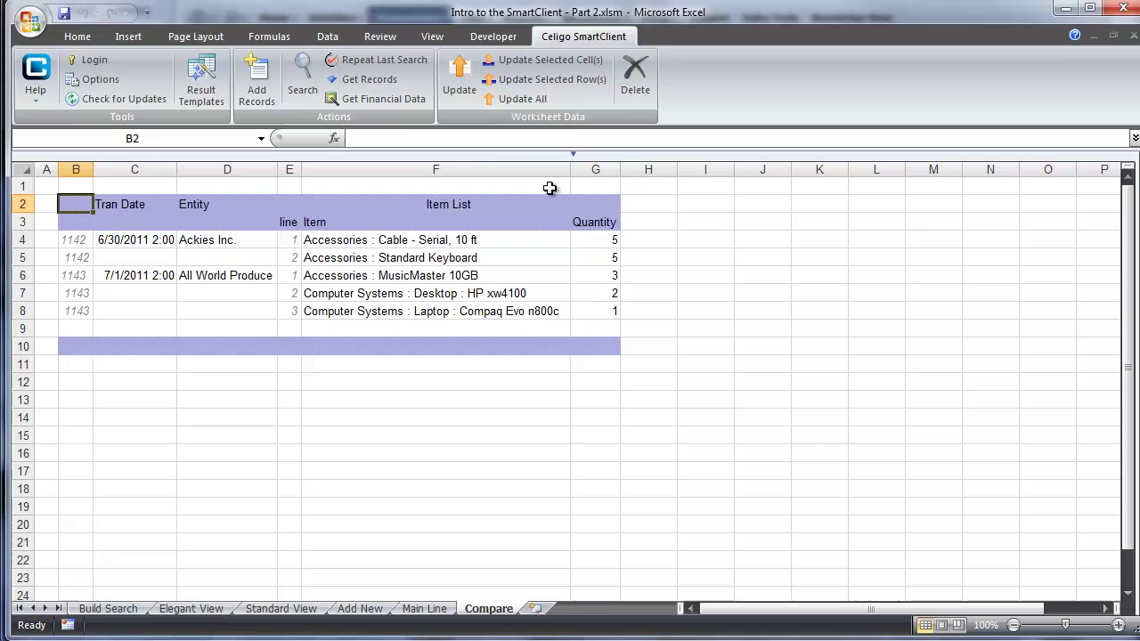
Get both listed sales orders by their internal IDs using the Elegant with Price Levels template
{"action": "left_click", "coordinate": [390, 79]}
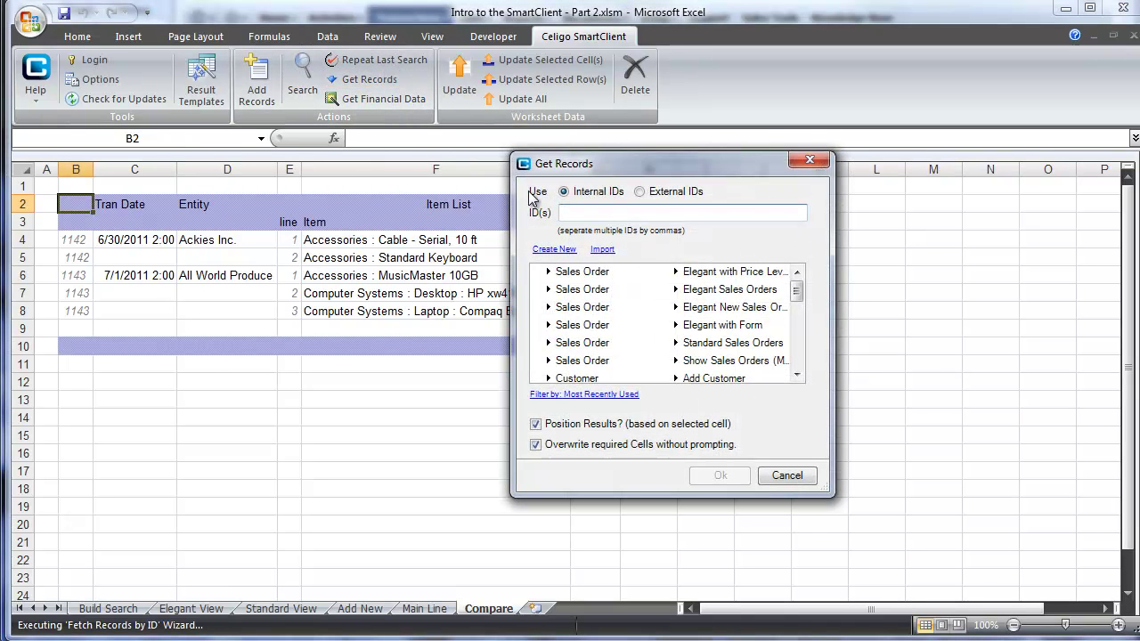
{"action": "type", "text": "11"}
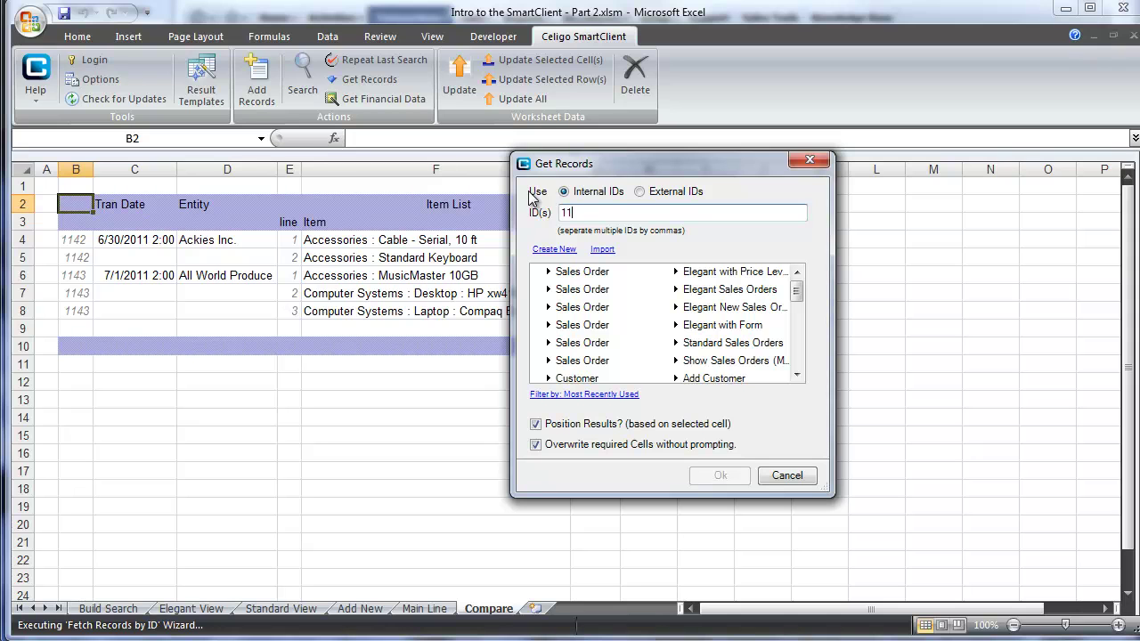
{"action": "type", "text": "42,1143"}
{"action": "left_click", "coordinate": [536, 273]}
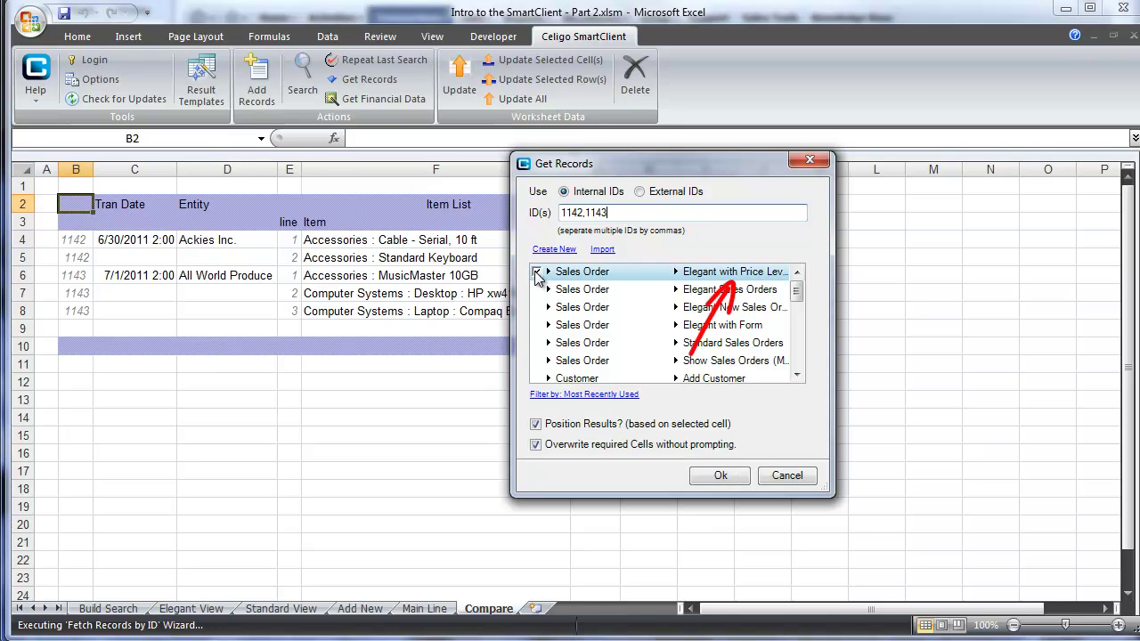
{"action": "left_click", "coordinate": [712, 476]}
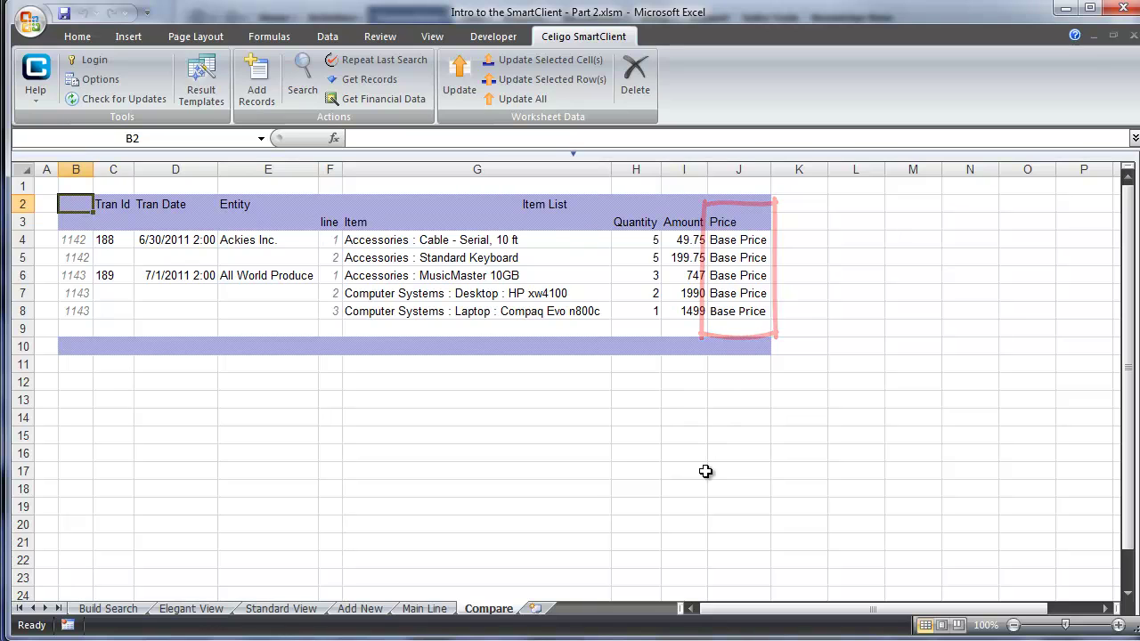
Look up "discount" in row 6's Price cell to set the MusicMaster 10GB line to Corporate Discount Price
{"action": "left_click", "coordinate": [764, 275]}
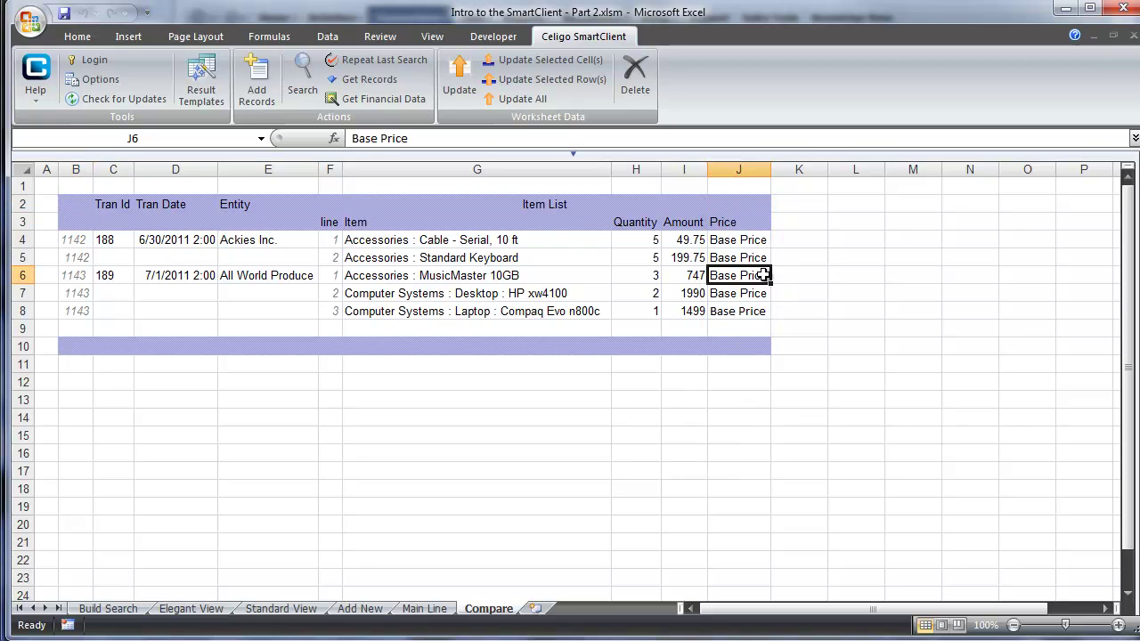
{"action": "type", "text": "discount"}
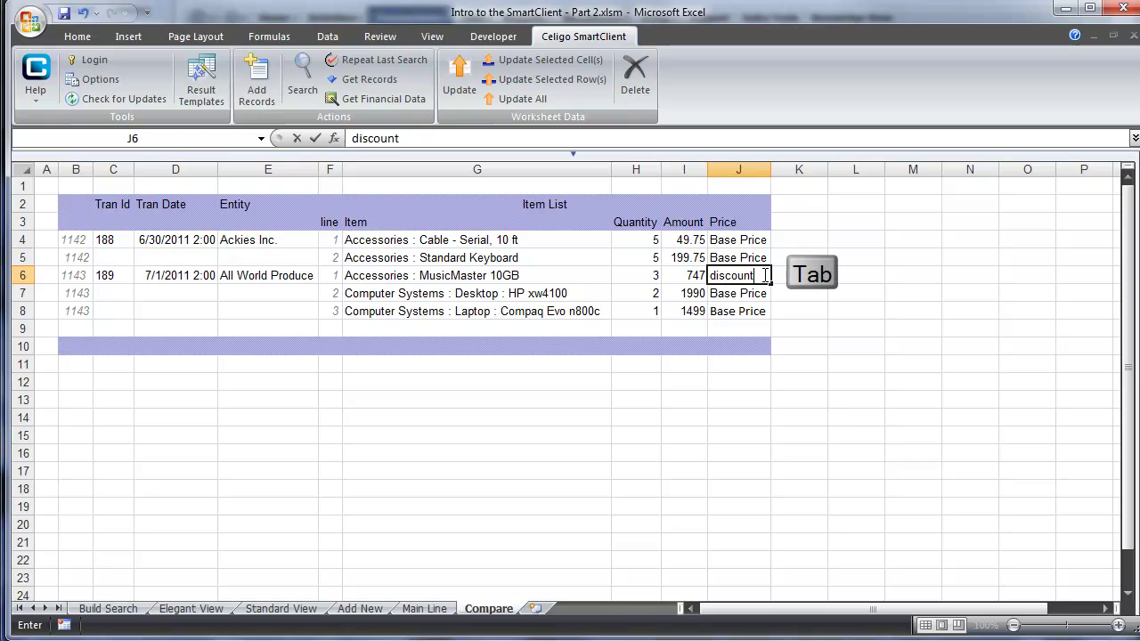
{"action": "key", "text": "Tab"}
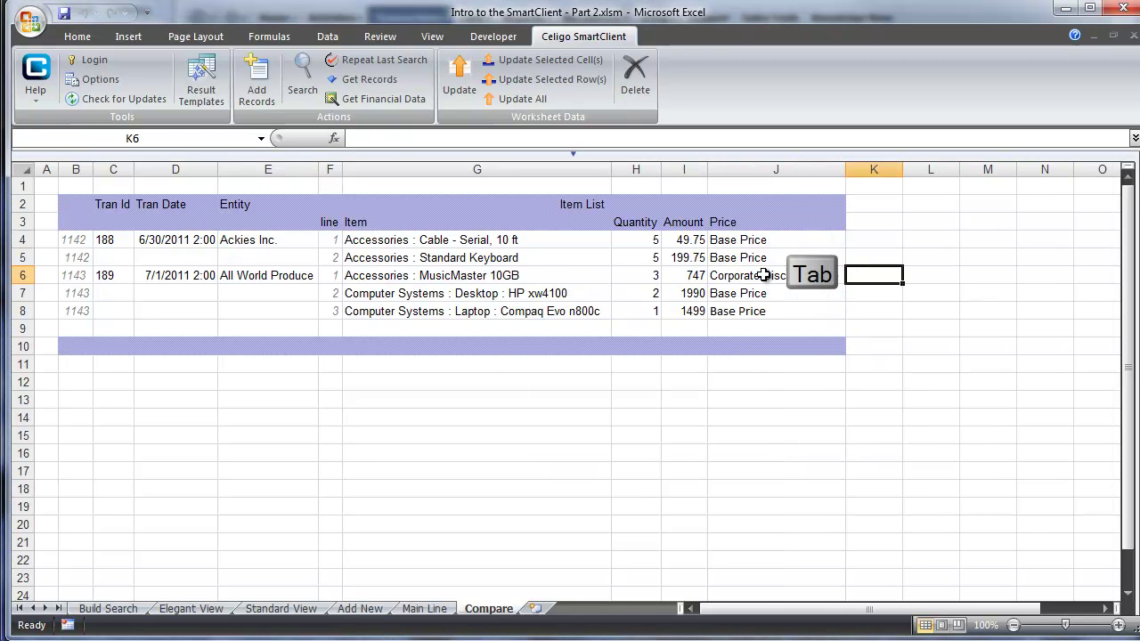
Update only row 6's Price cell in NetSuite and show the note on that row's record ID cell
{"action": "left_click", "coordinate": [764, 275]}
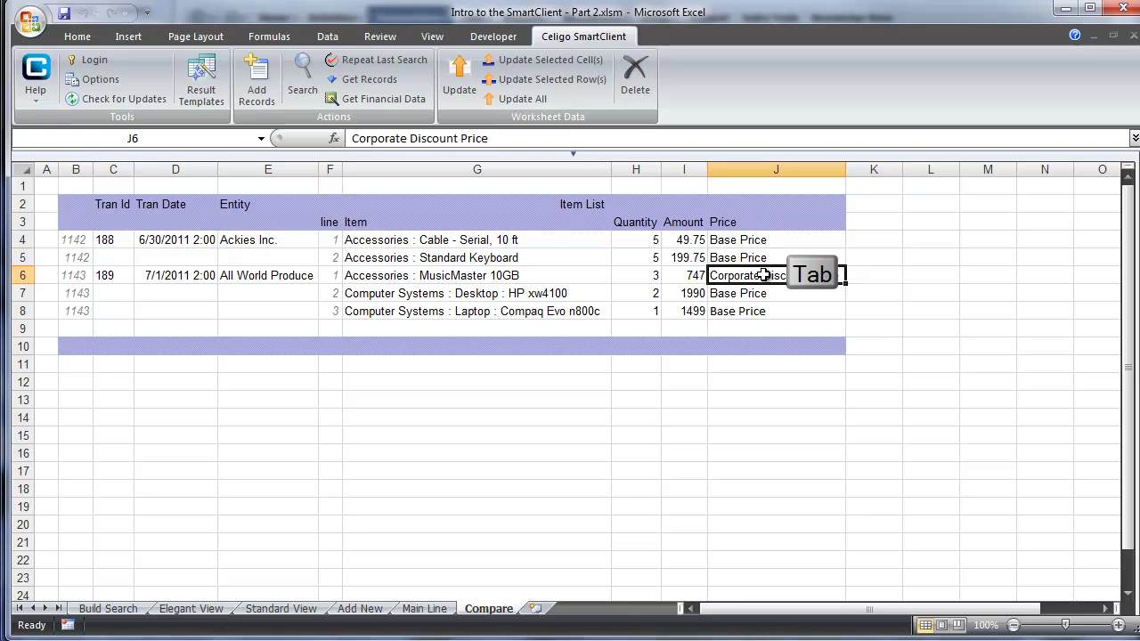
{"action": "left_click", "coordinate": [597, 60]}
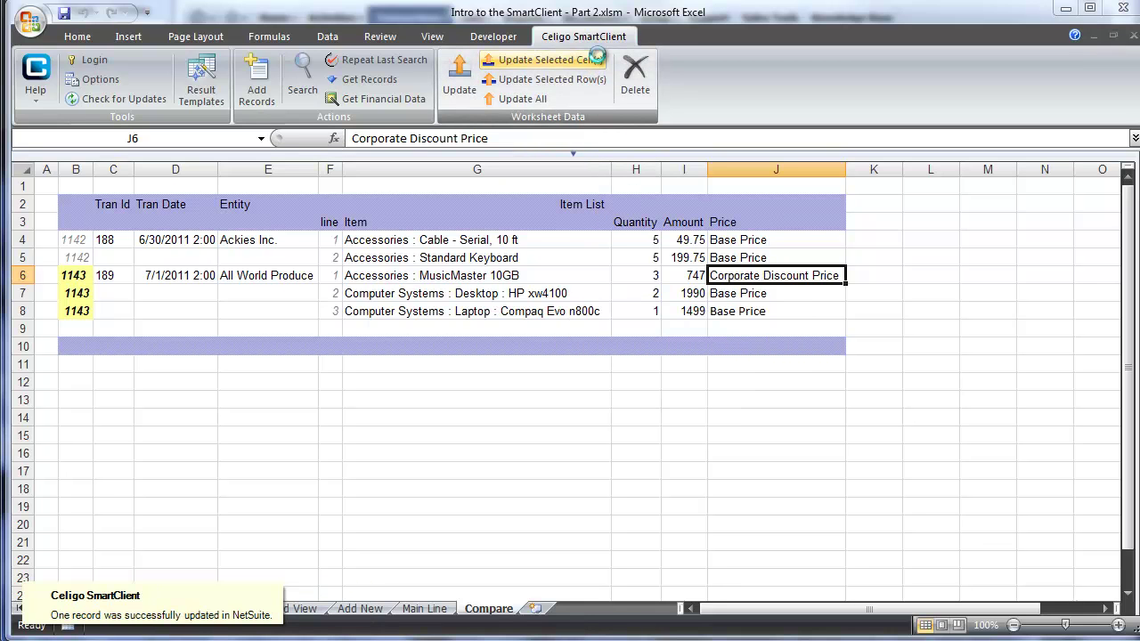
{"action": "left_click", "coordinate": [89, 276]}
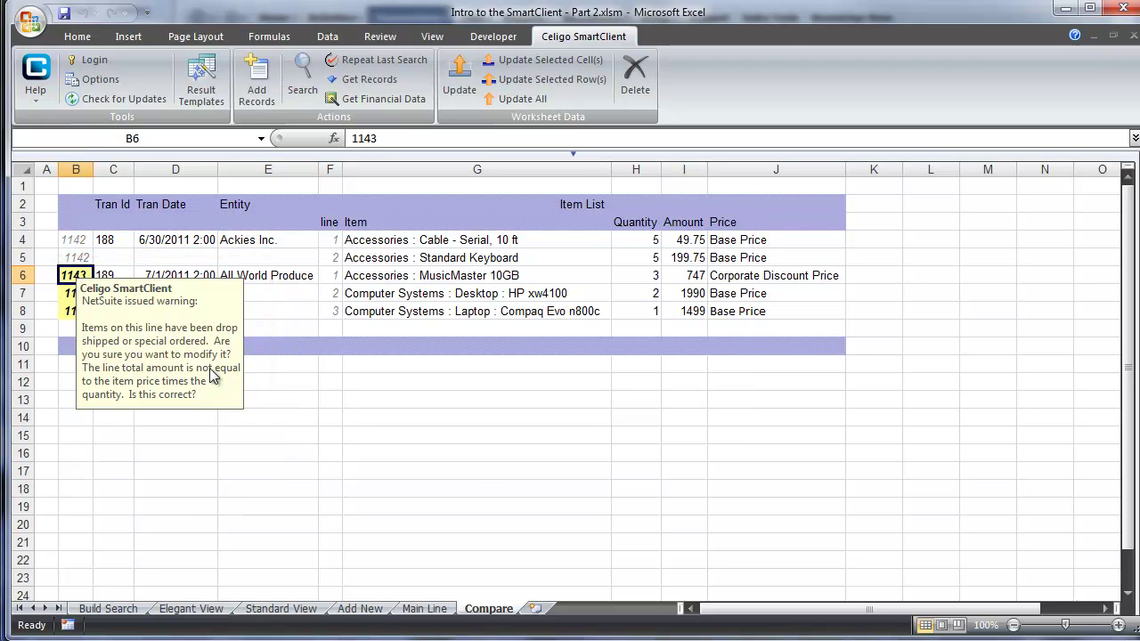
Switch to NetSuite in the browser and refresh the All World Produce sales order page
{"action": "left_click", "coordinate": [290, 278]}
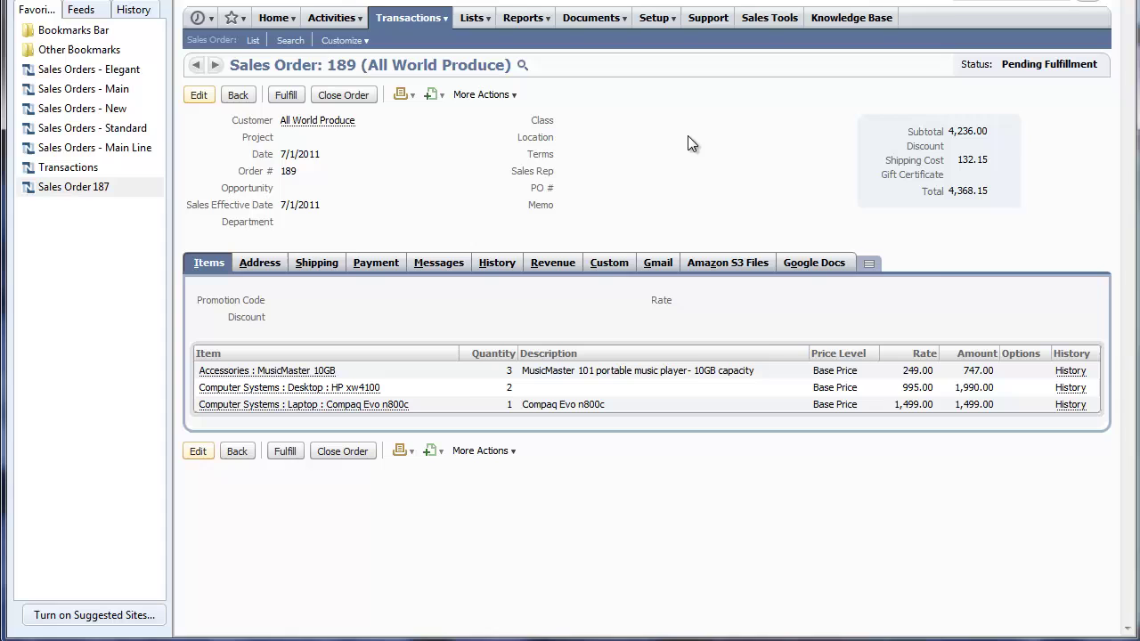
{"action": "right_click", "coordinate": [688, 137]}
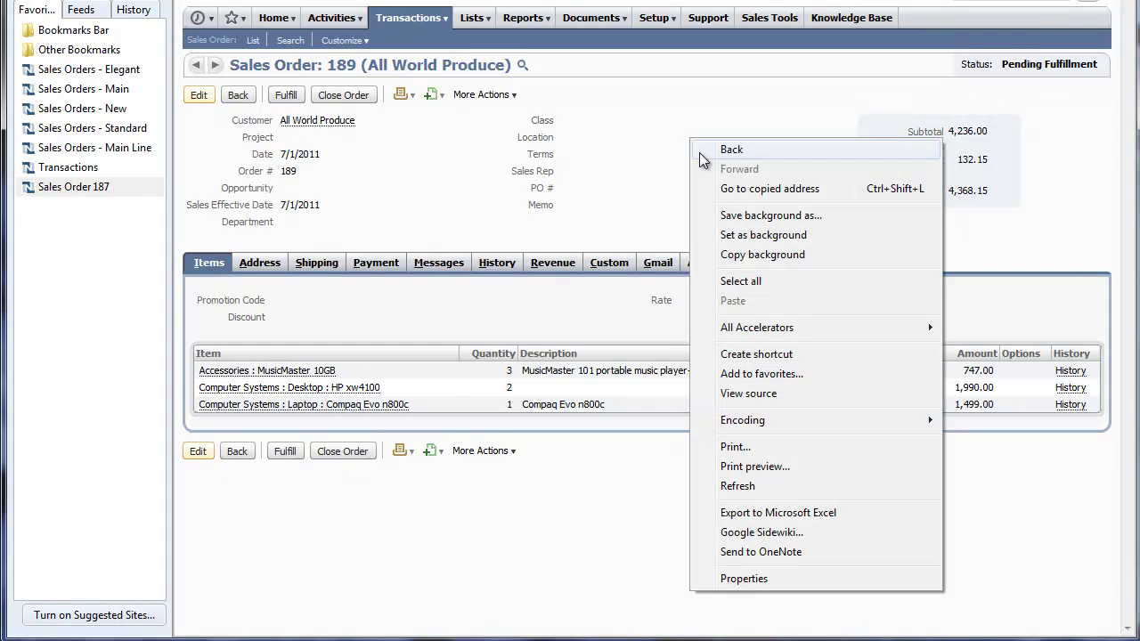
{"action": "left_click", "coordinate": [773, 488]}
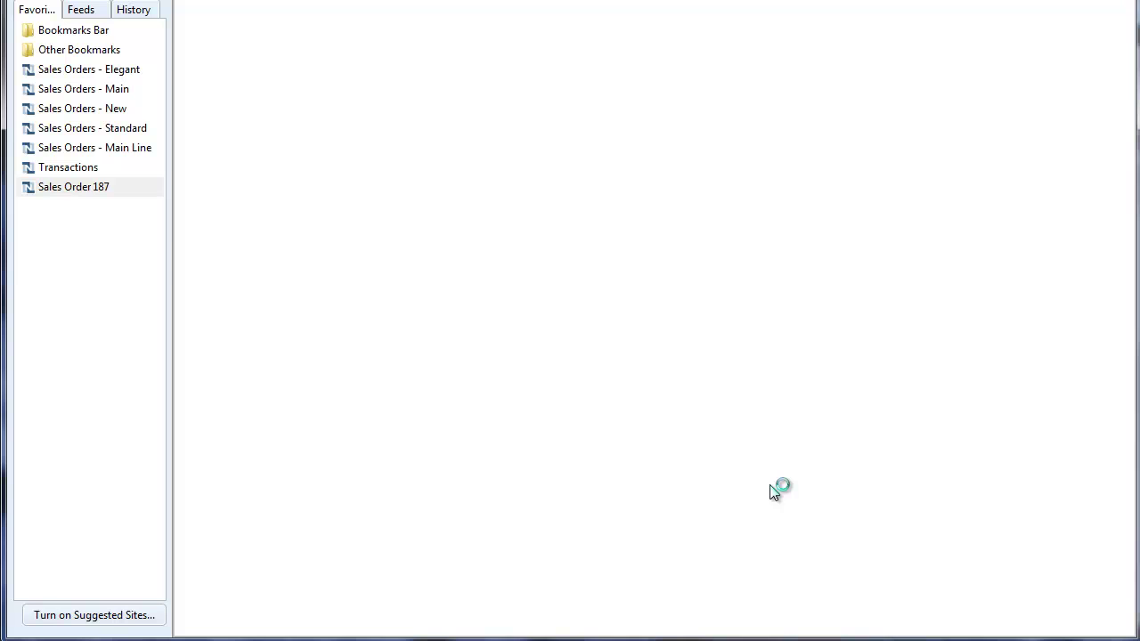